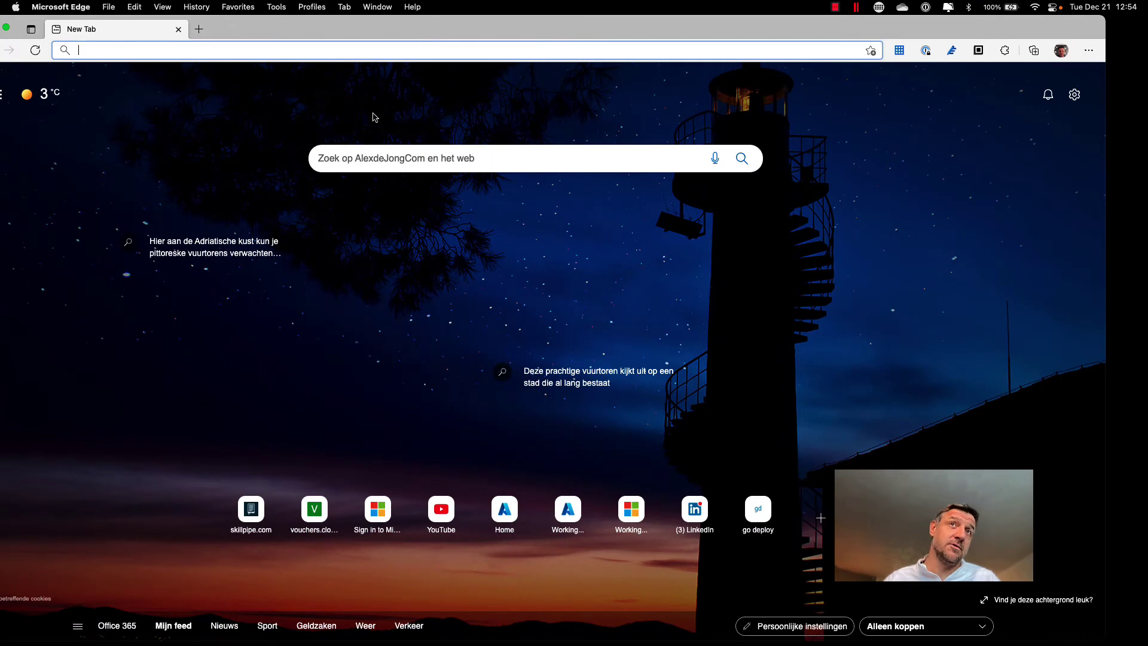
- Load admin.microsoft.com in Edge and open a second, blank browser tab
{"action": "left_click", "coordinate": [369, 53]}
{"action": "type", "text": "admin.microsoft.com"}
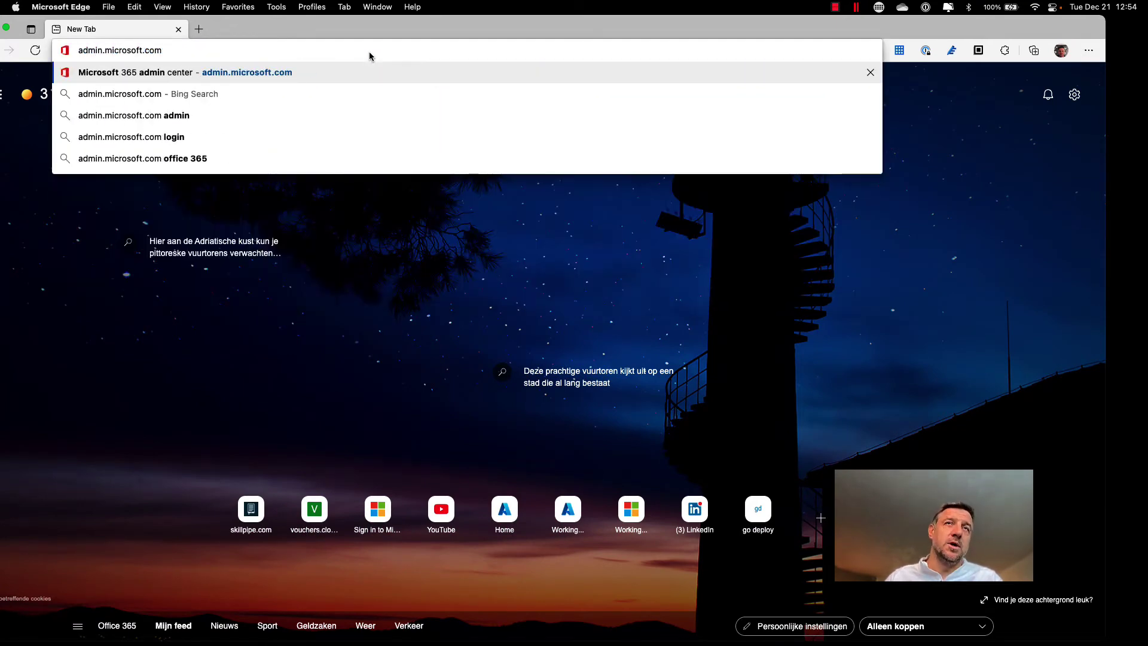
{"action": "key", "text": "Return"}
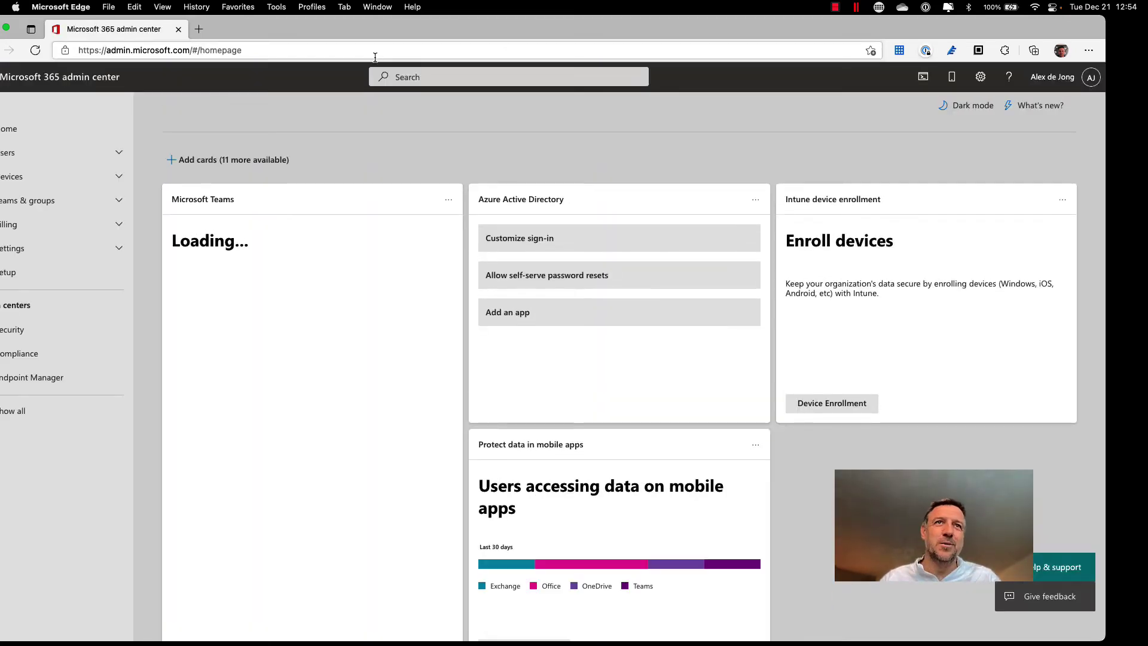
{"action": "double_click", "coordinate": [328, 29]}
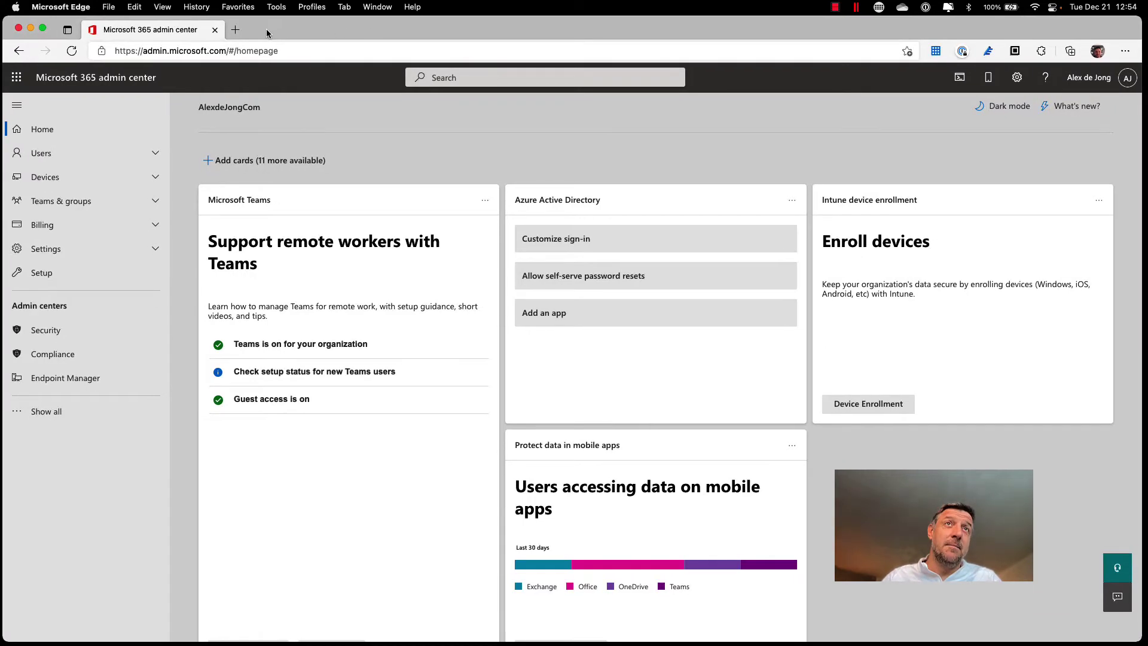
{"action": "left_click", "coordinate": [241, 29]}
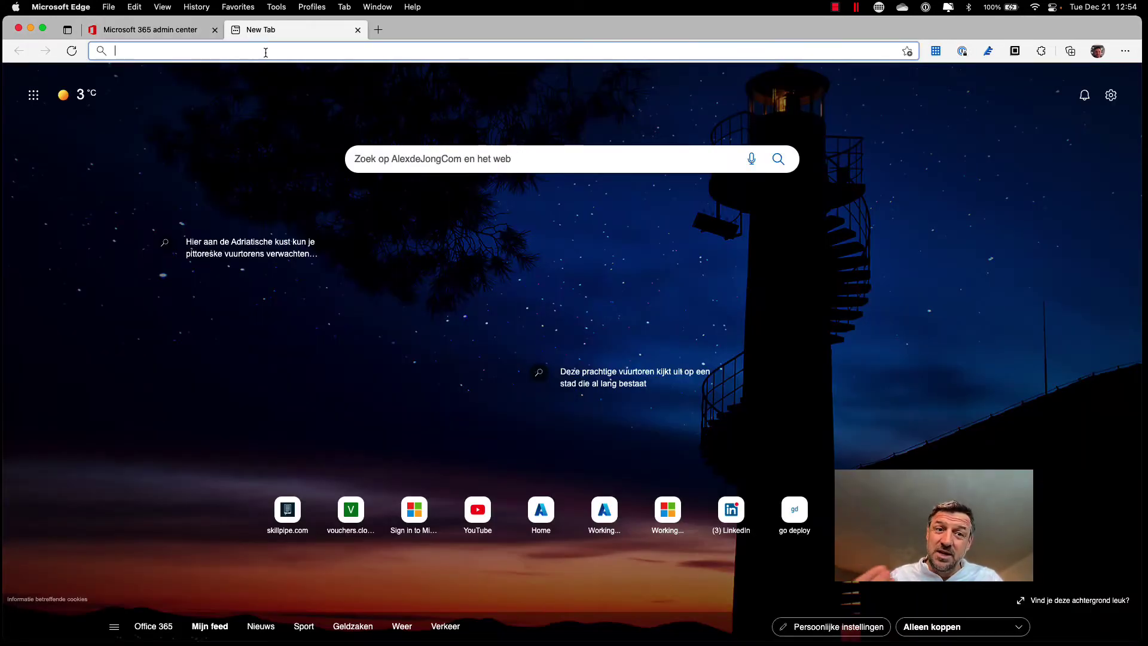
- Load security.microsoft.com in the new tab and scroll down the left navigation pane
{"action": "type", "text": "security.microsoft.com"}
{"action": "key", "text": "Return"}
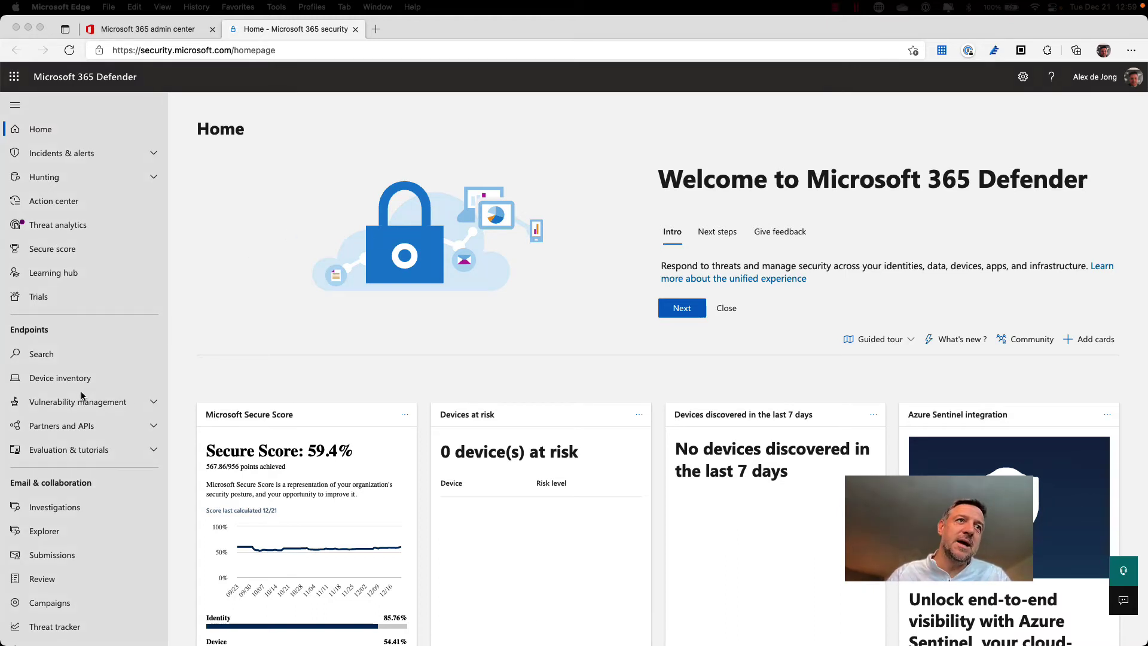
{"action": "scroll", "coordinate": [83, 396], "scroll_direction": "down", "scroll_amount": 5}
{"action": "scroll", "coordinate": [83, 390], "scroll_direction": "down", "scroll_amount": 2}
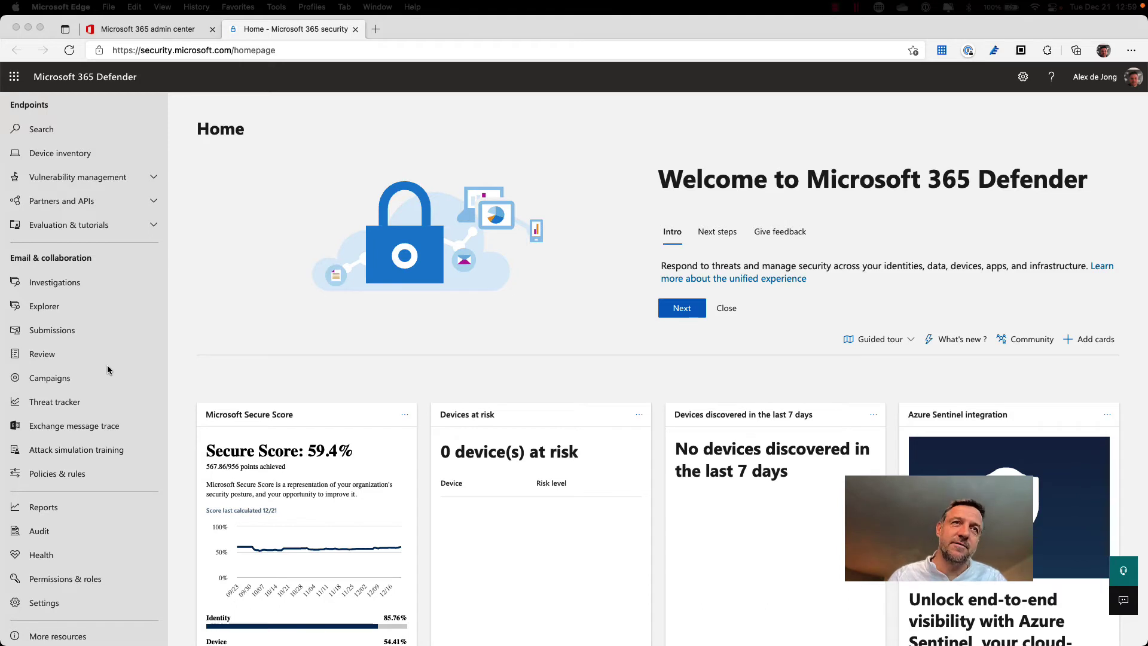
- Navigate through Policies & rules and Threat policies to the Anti-spam policies page
{"action": "left_click", "coordinate": [52, 477]}
{"action": "left_click", "coordinate": [52, 478]}
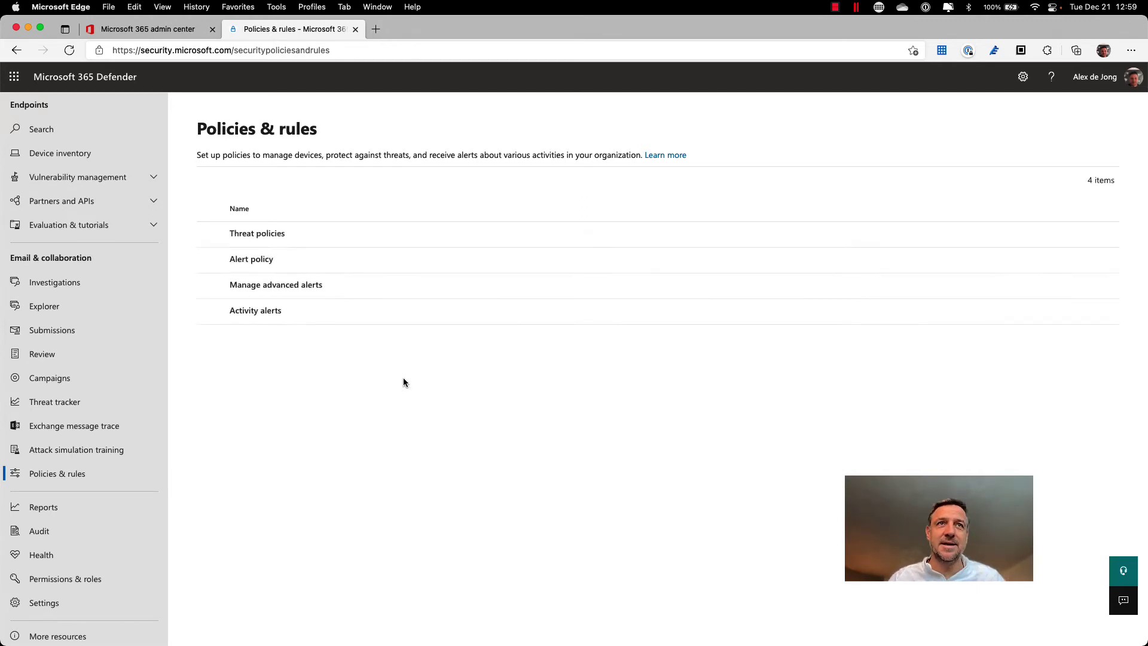
{"action": "left_click", "coordinate": [257, 235]}
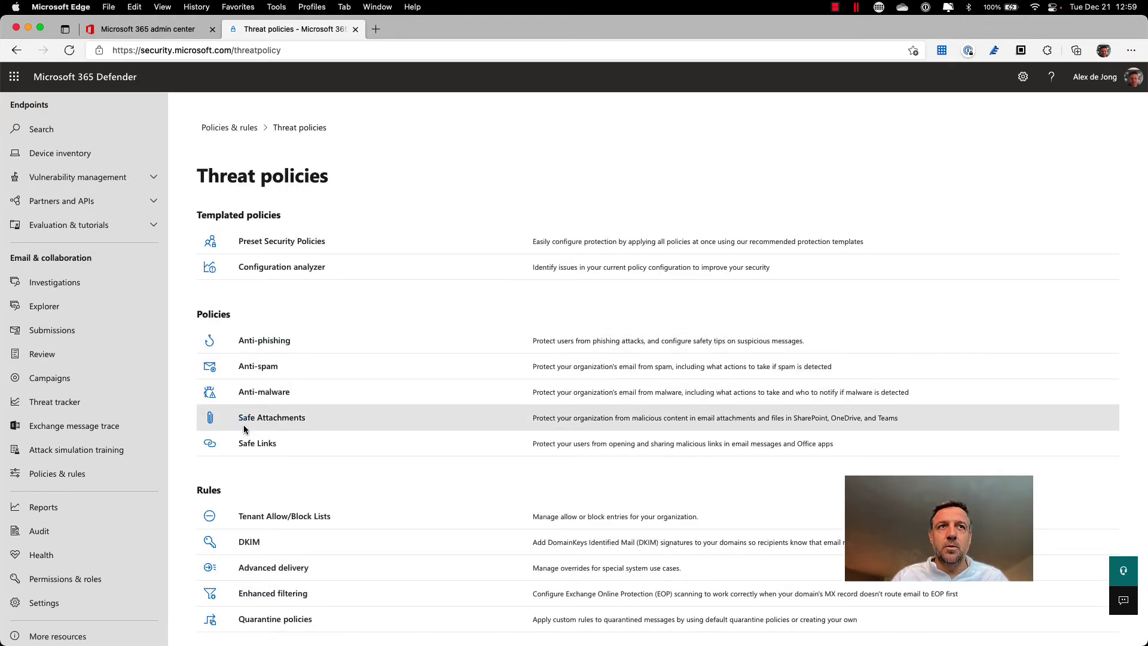
{"action": "left_click", "coordinate": [270, 371]}
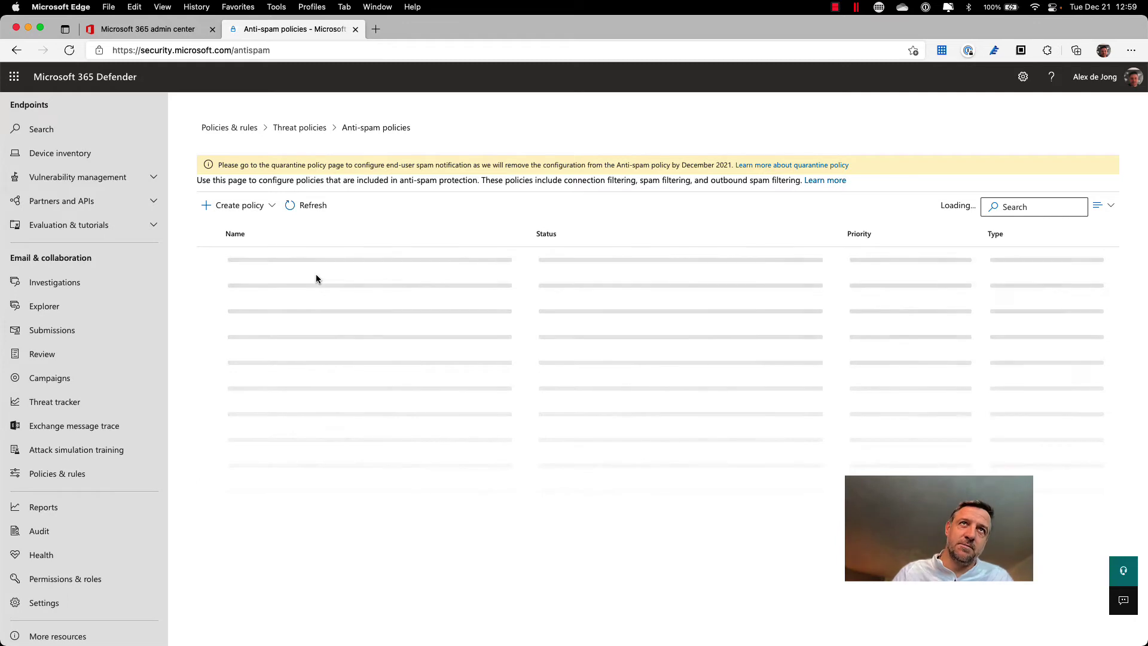
- Start a new inbound anti-spam policy named 'anti-spam'
{"action": "left_click", "coordinate": [269, 206]}
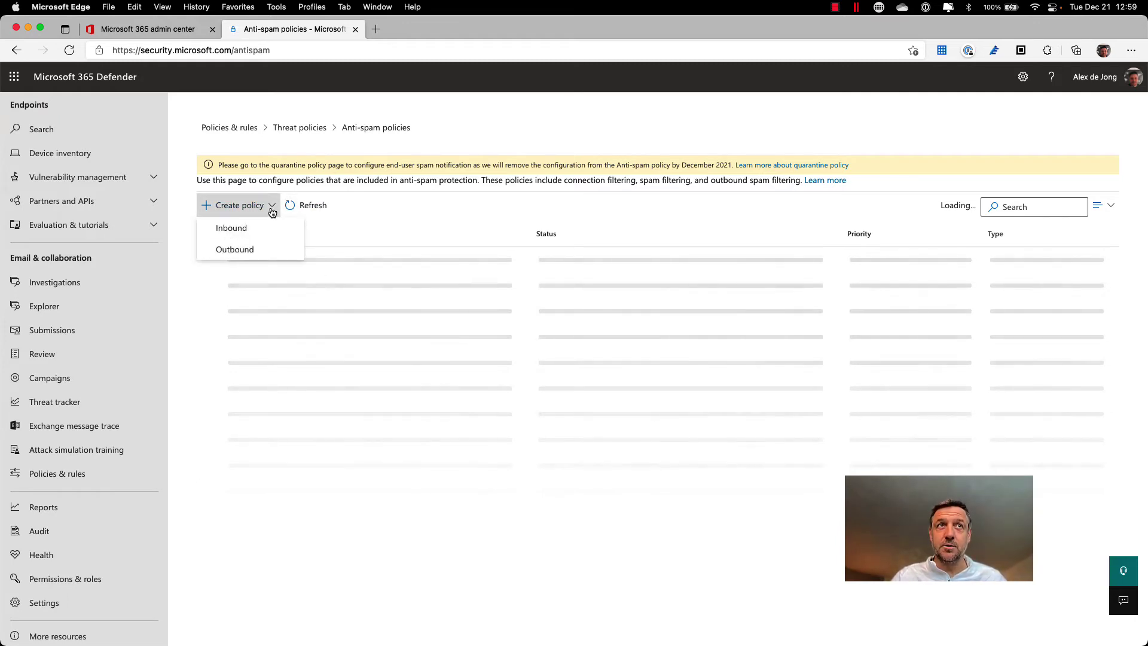
{"action": "left_click", "coordinate": [221, 230]}
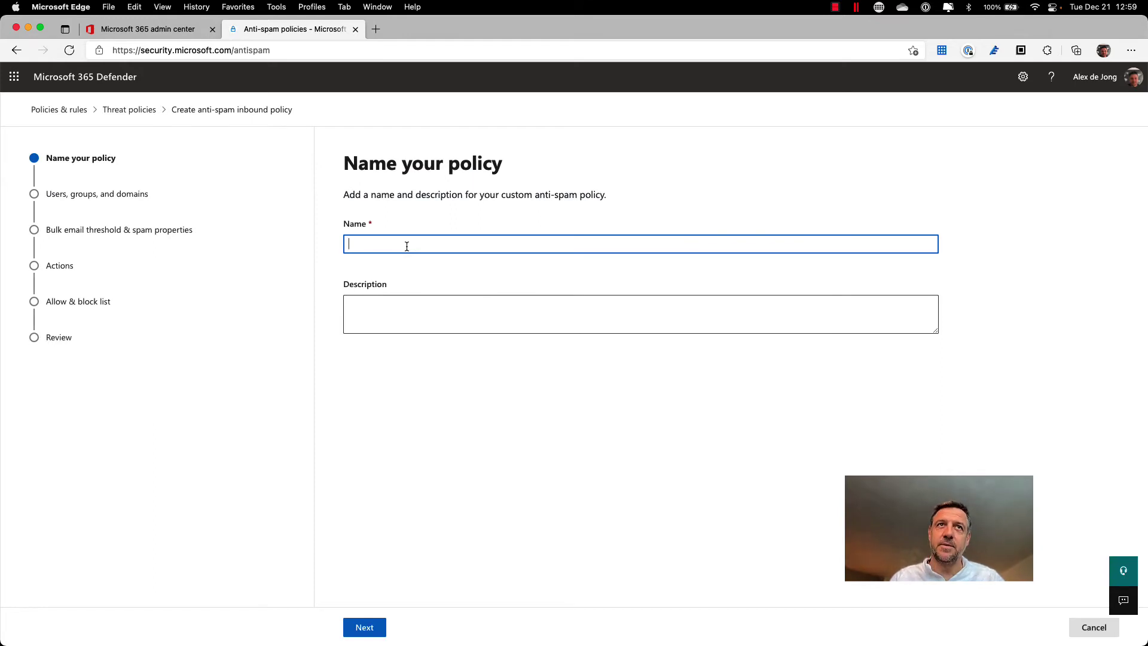
{"action": "type", "text": "anti-spam"}
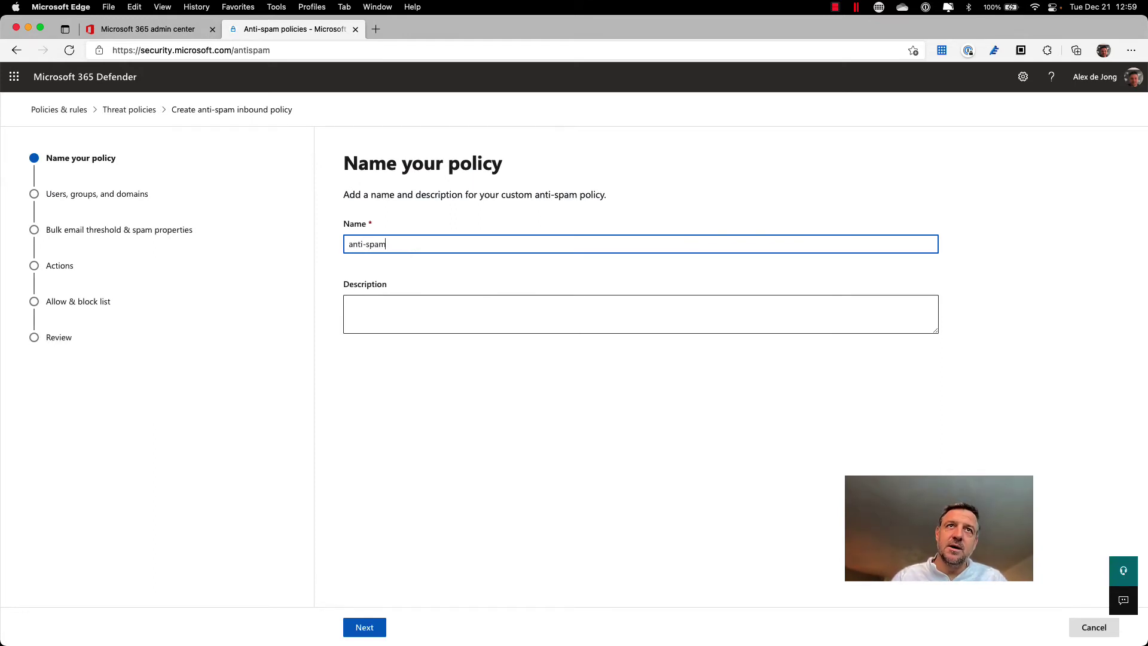
{"action": "left_click", "coordinate": [364, 626]}
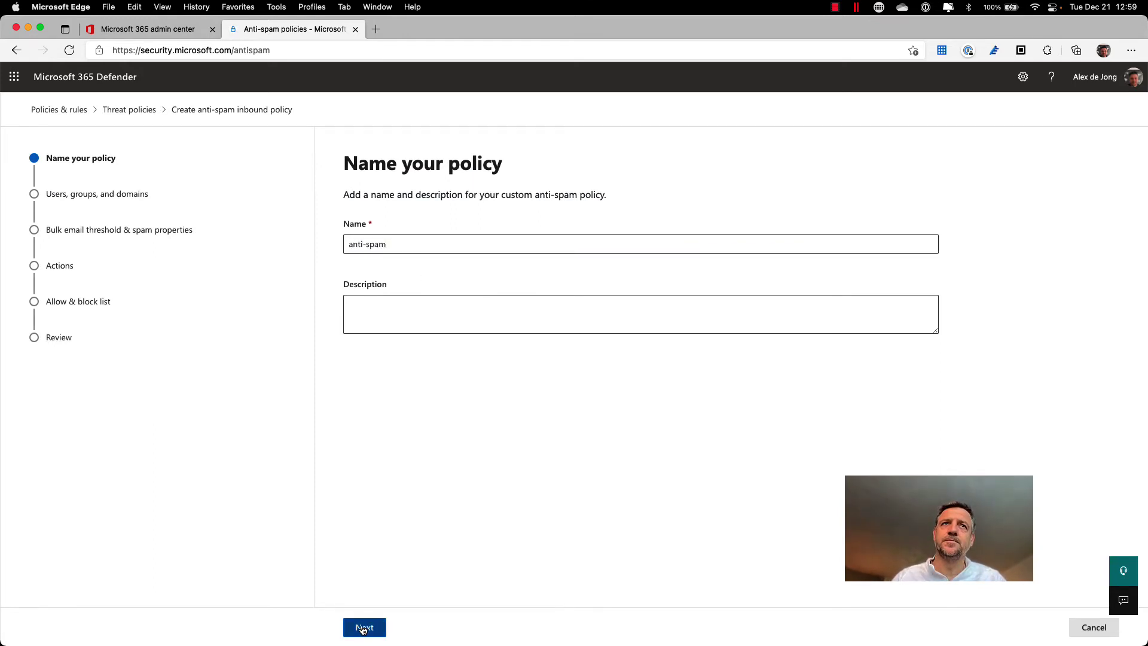
- Scope the policy to the organization's domain, with no exclusions
{"action": "left_click", "coordinate": [397, 351]}
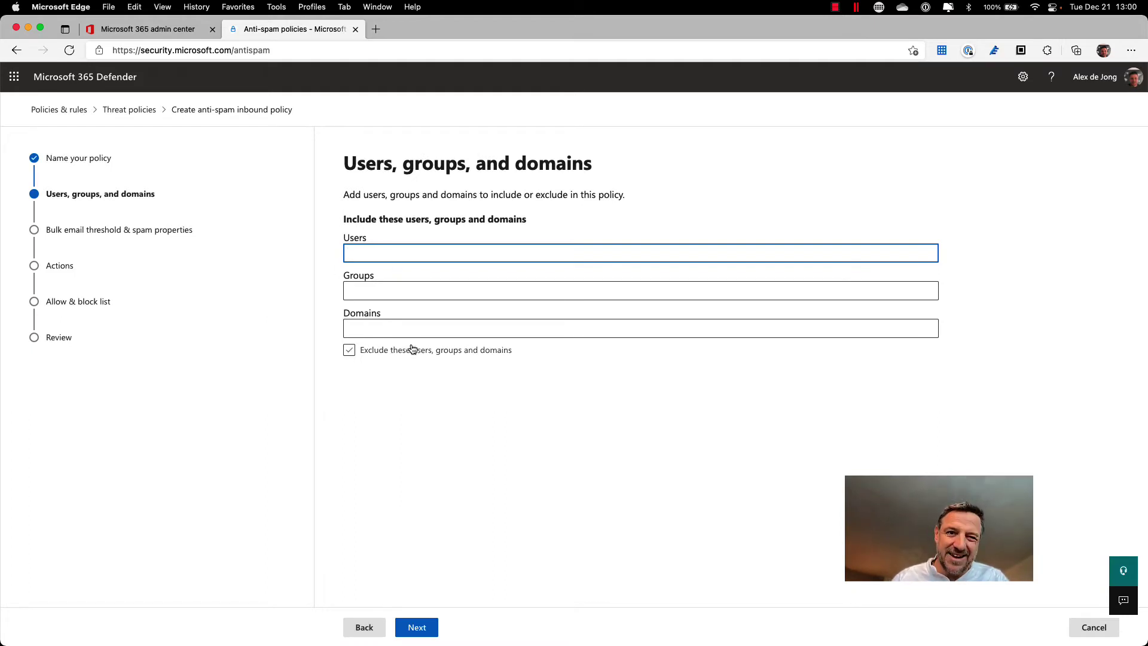
{"action": "left_click", "coordinate": [412, 349]}
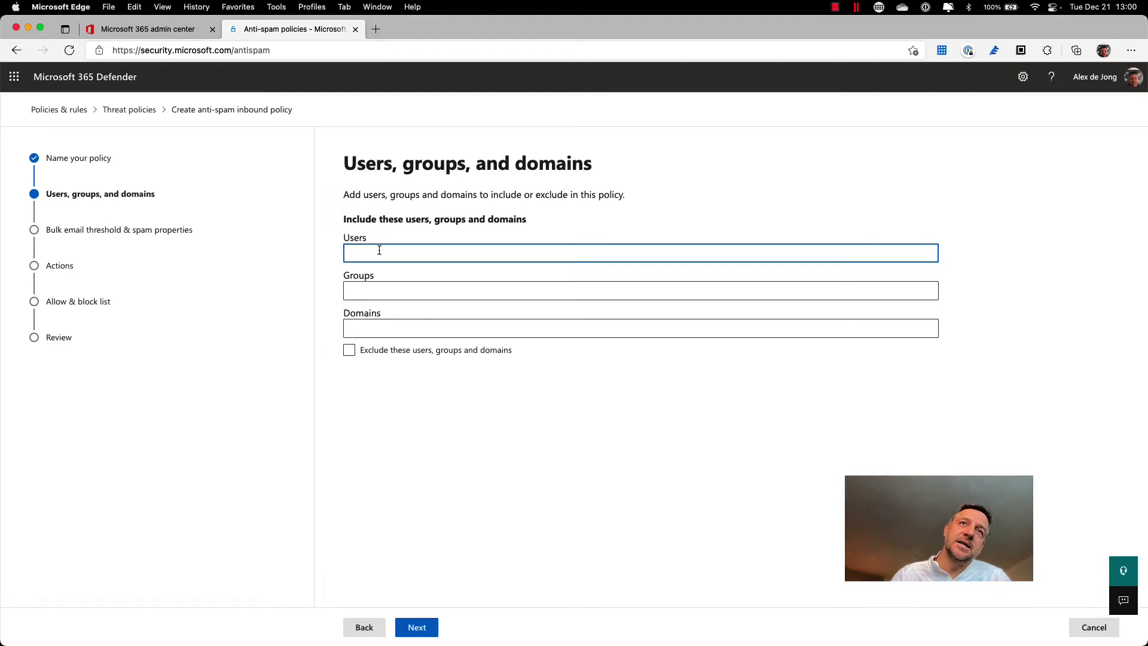
{"action": "left_click", "coordinate": [371, 332]}
{"action": "type", "text": "alex"}
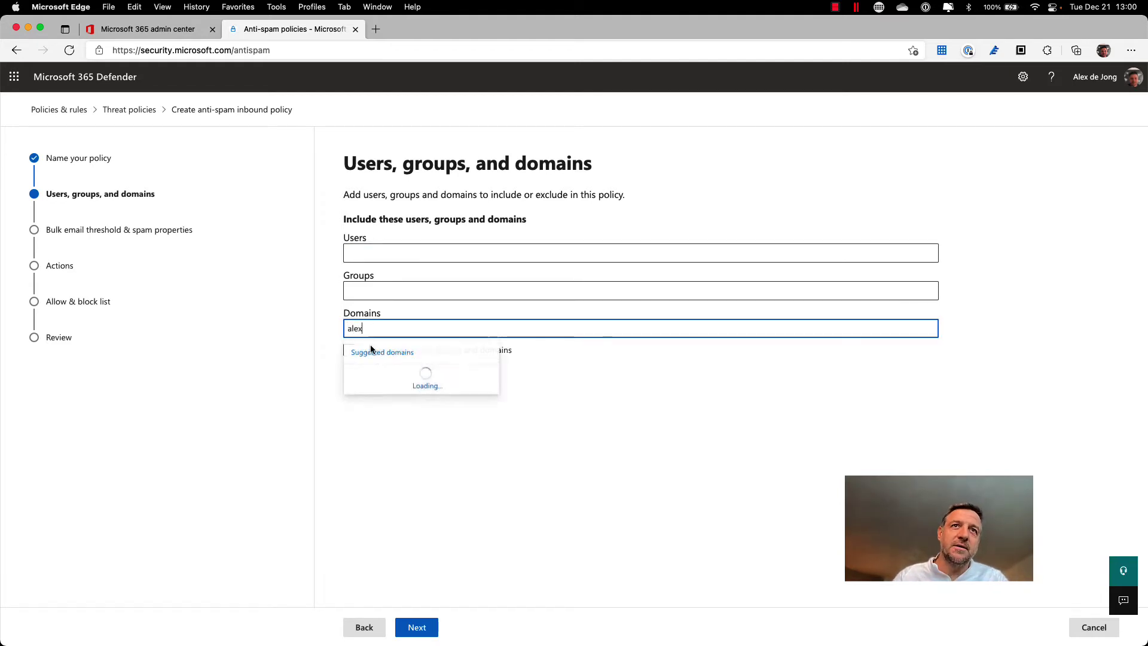
{"action": "left_click", "coordinate": [387, 374]}
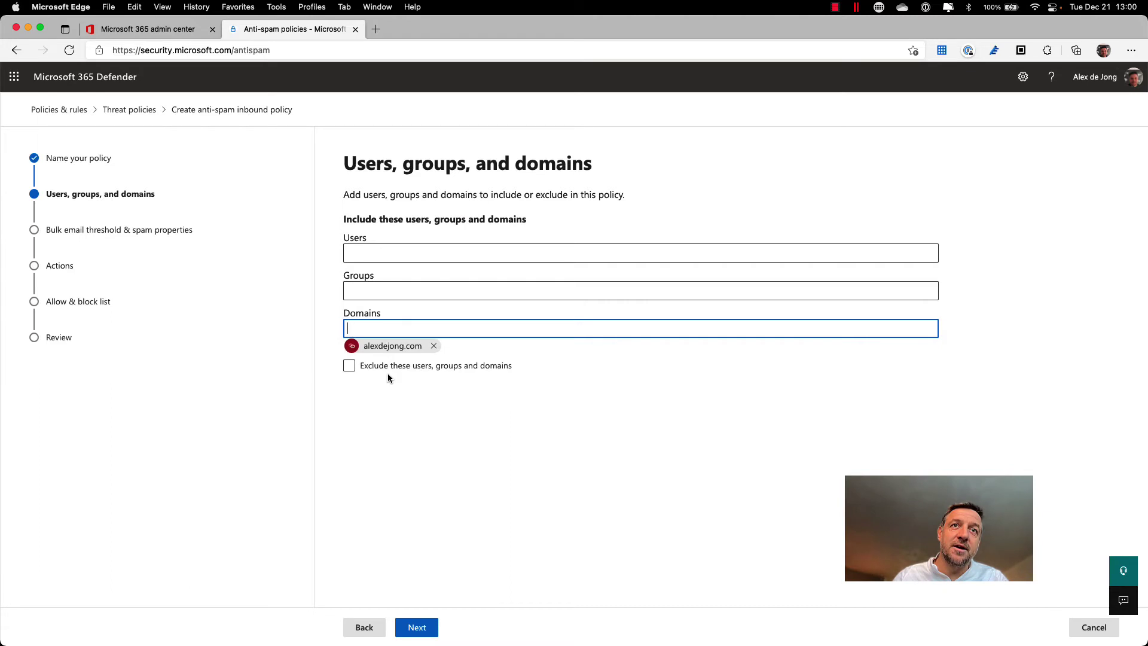
{"action": "left_click", "coordinate": [416, 627]}
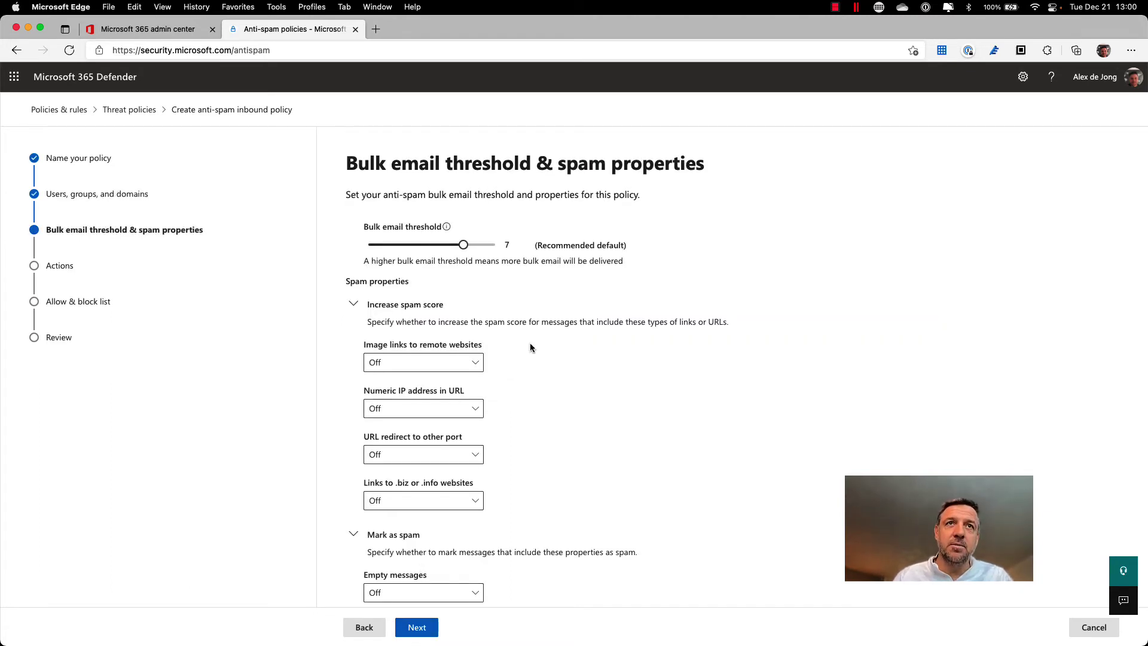
- Turn On spam-score increases for image links to remote websites and URL redirect to other port
{"action": "scroll", "coordinate": [531, 345], "scroll_direction": "down", "scroll_amount": 3}
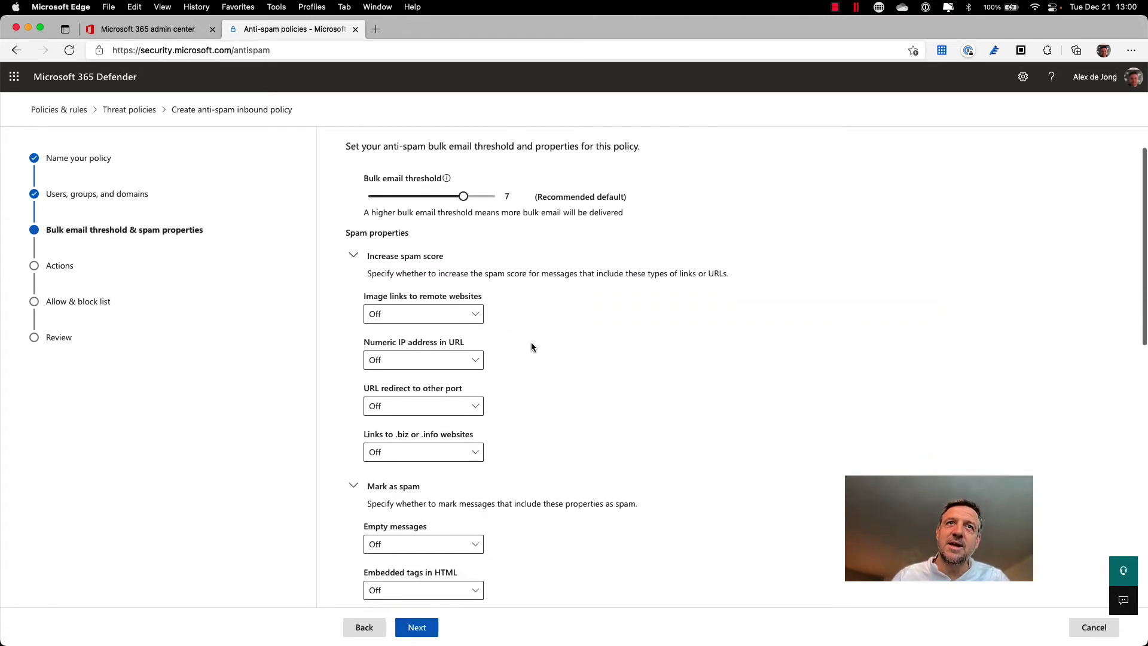
{"action": "scroll", "coordinate": [541, 362], "scroll_direction": "up", "scroll_amount": 3}
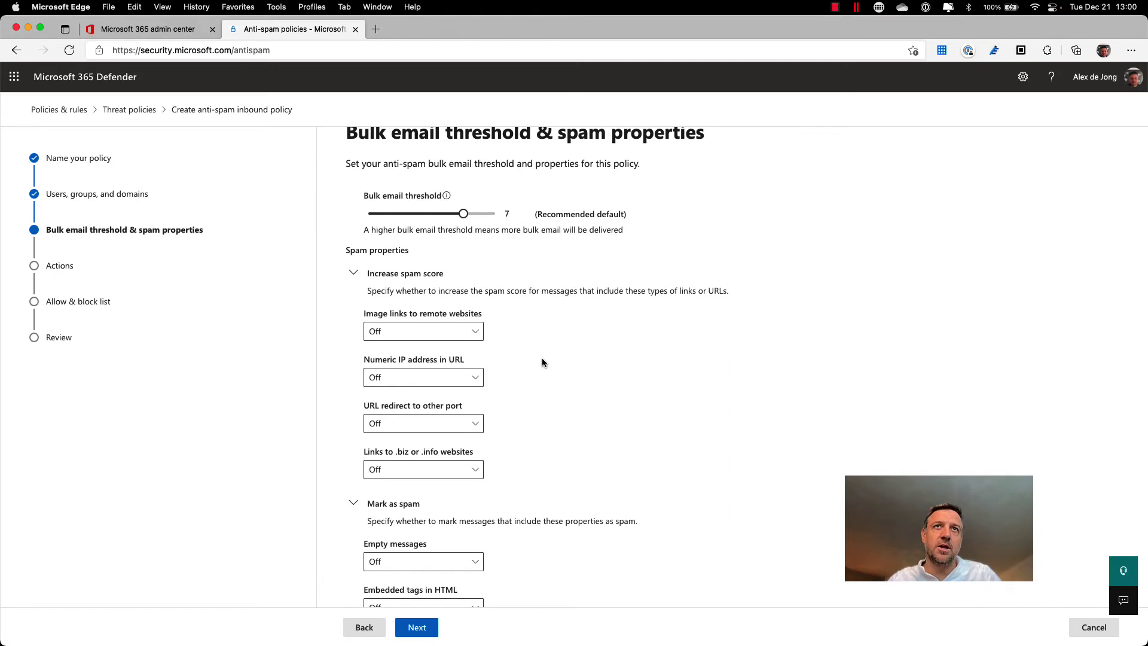
{"action": "scroll", "coordinate": [542, 358], "scroll_direction": "down", "scroll_amount": 1}
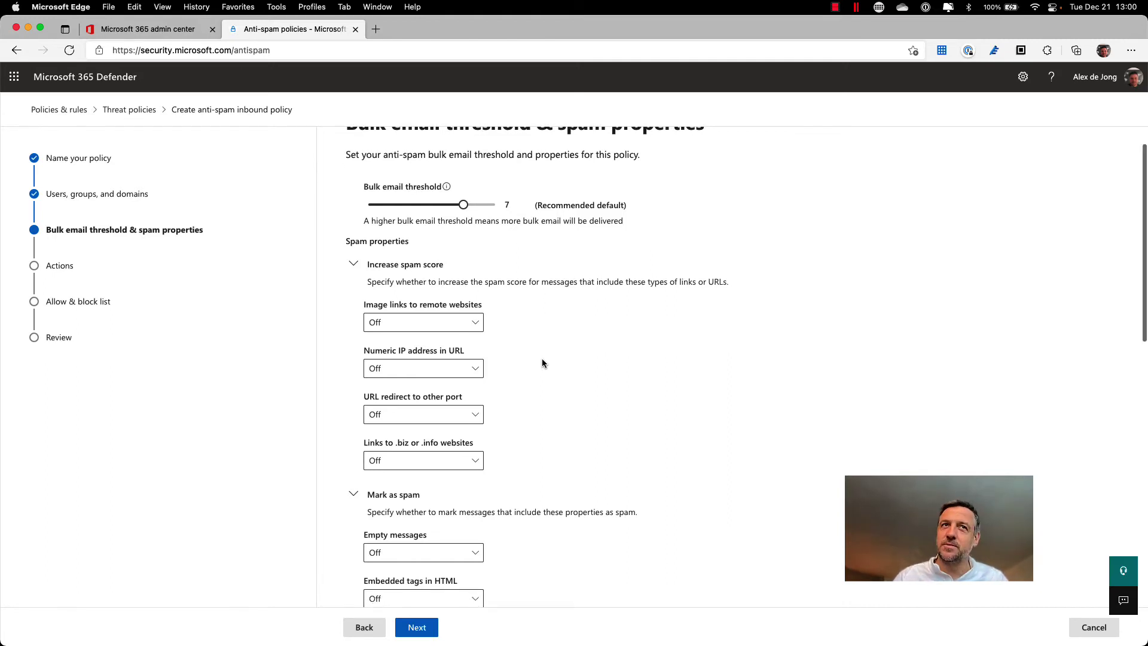
{"action": "left_click", "coordinate": [436, 324]}
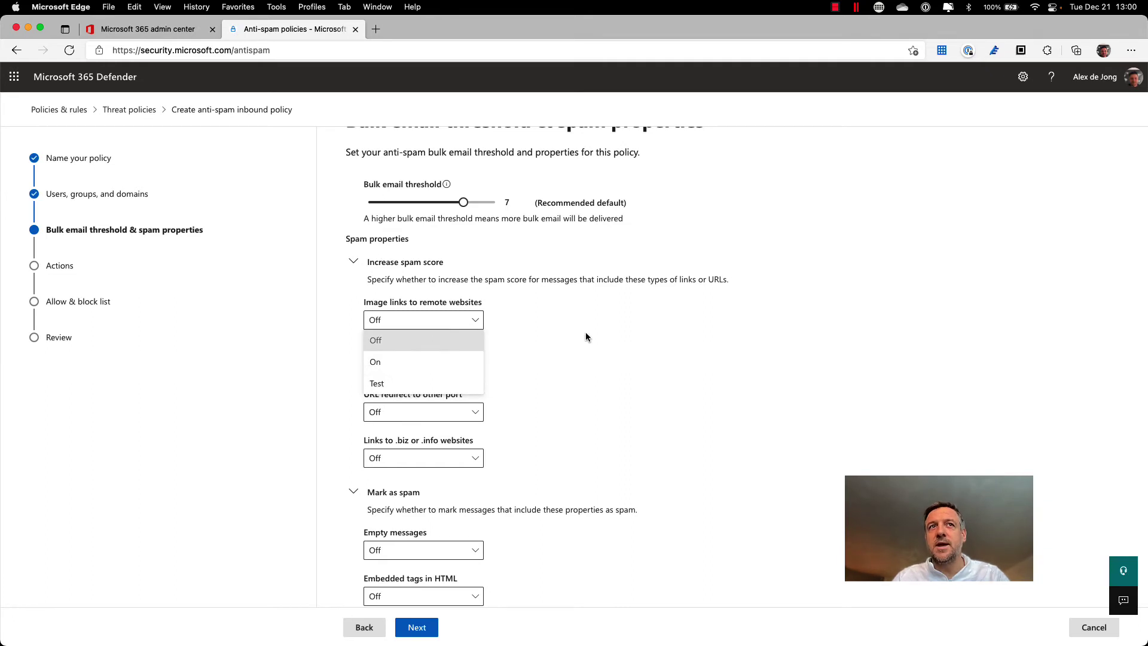
{"action": "left_click", "coordinate": [396, 362]}
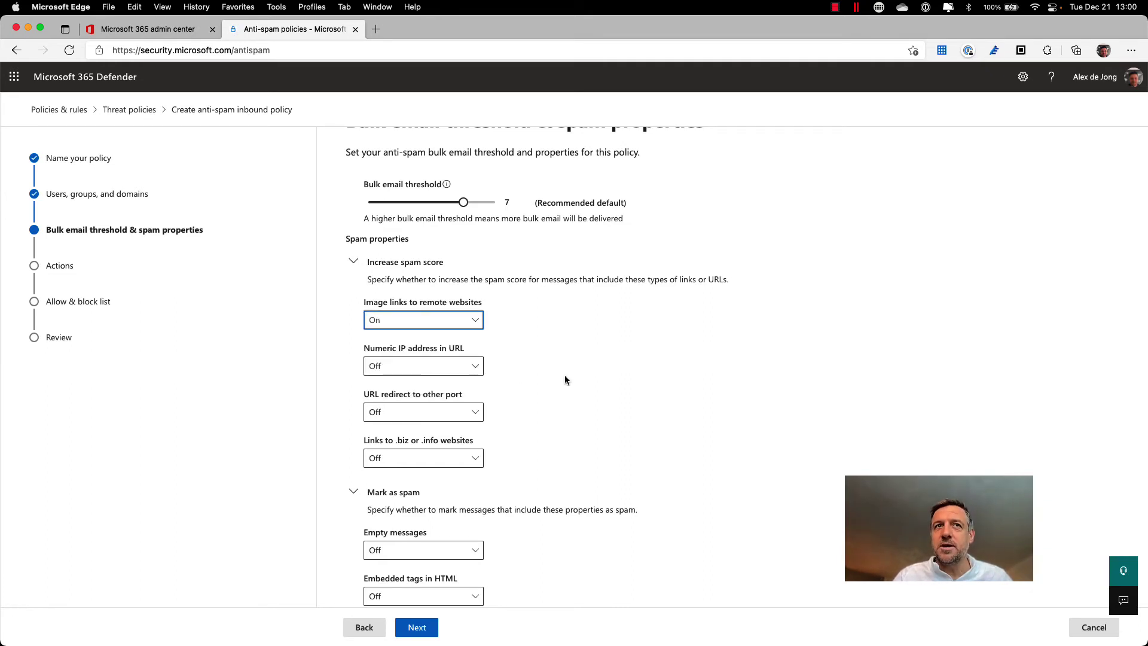
{"action": "scroll", "coordinate": [596, 376], "scroll_direction": "down", "scroll_amount": 2}
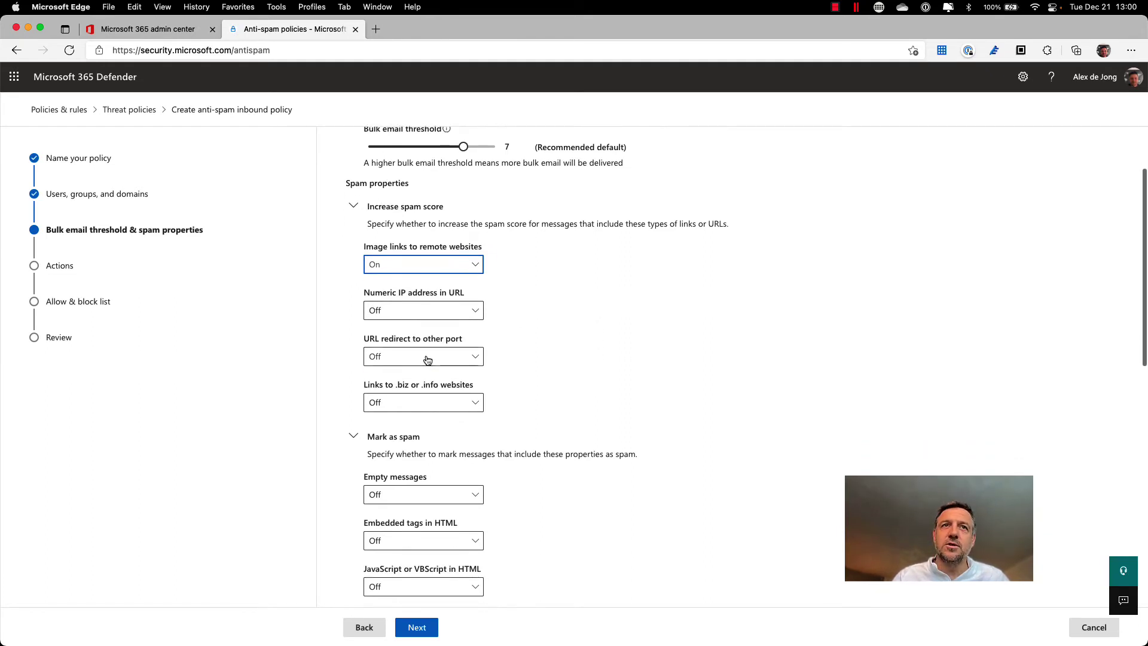
{"action": "left_click", "coordinate": [475, 357]}
{"action": "left_click", "coordinate": [399, 399]}
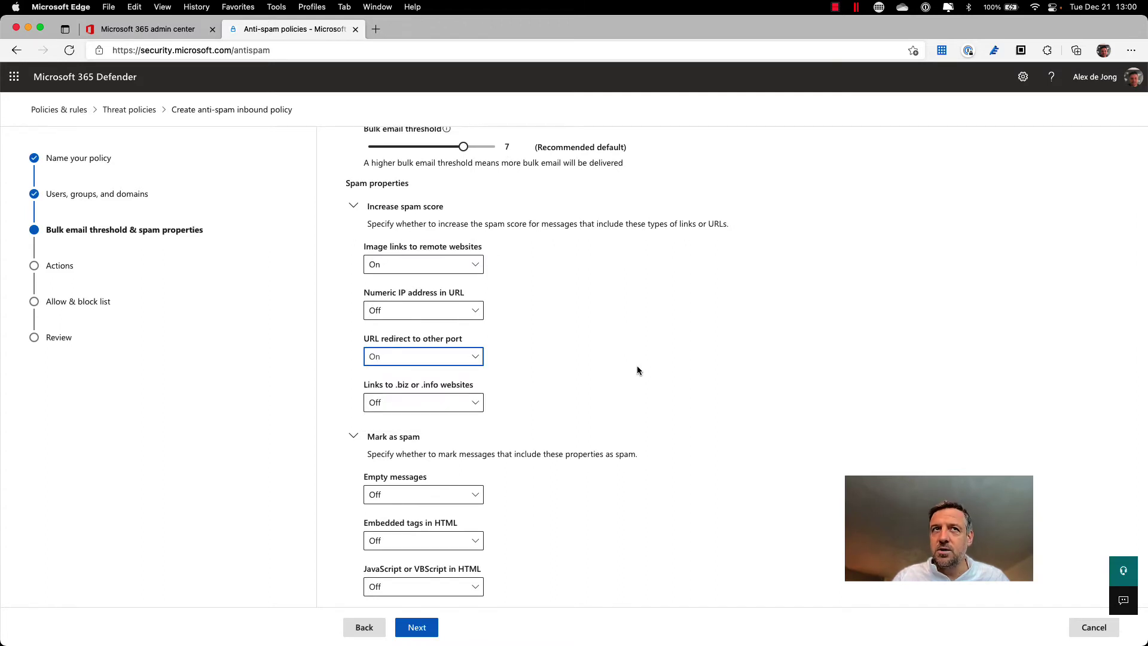
- Review the remaining spam properties, leaving HTML tag, SPF, sender ID, backscatter, language and country filters Off
{"action": "scroll", "coordinate": [636, 370], "scroll_direction": "down", "scroll_amount": 8}
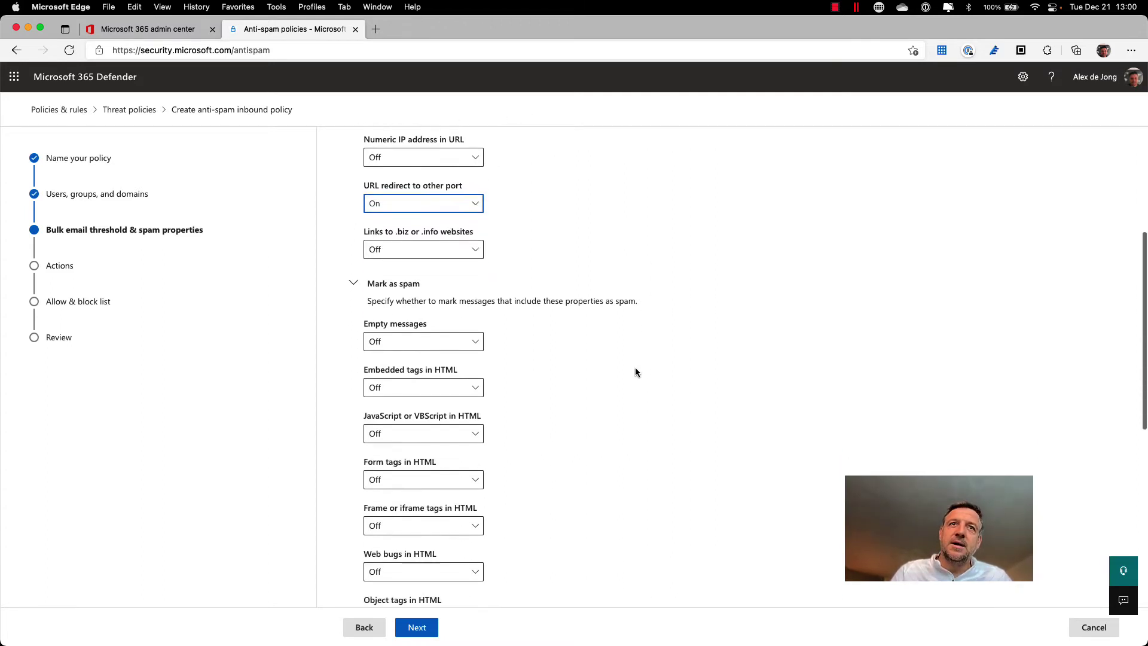
{"action": "scroll", "coordinate": [476, 303], "scroll_direction": "down", "scroll_amount": 1}
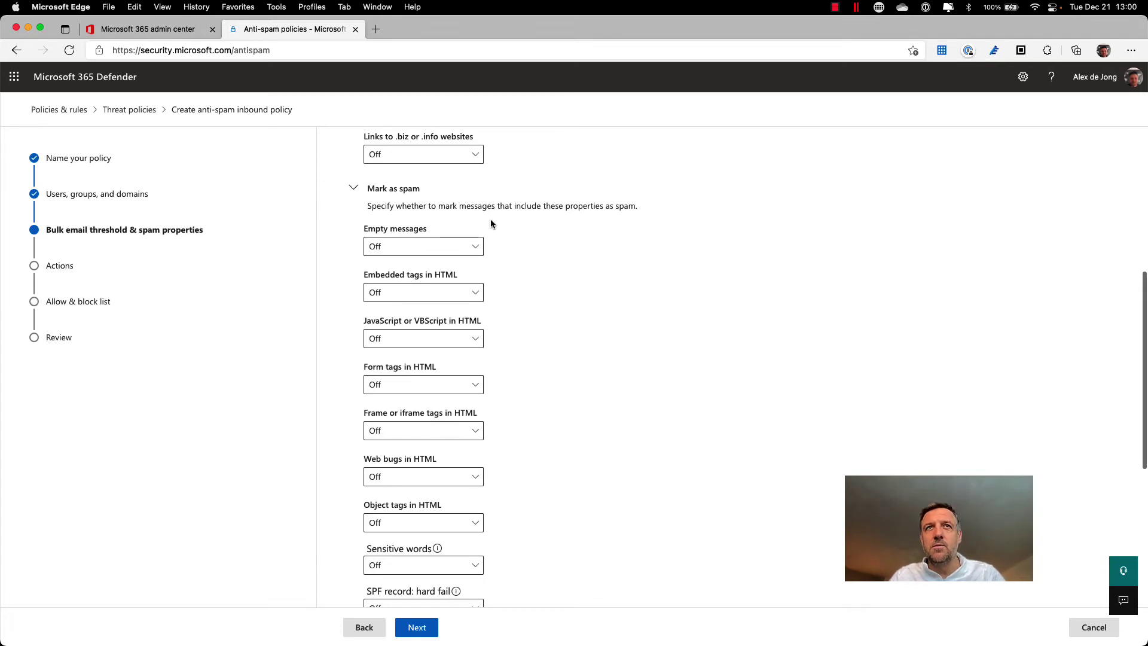
{"action": "scroll", "coordinate": [410, 367], "scroll_direction": "down", "scroll_amount": 3}
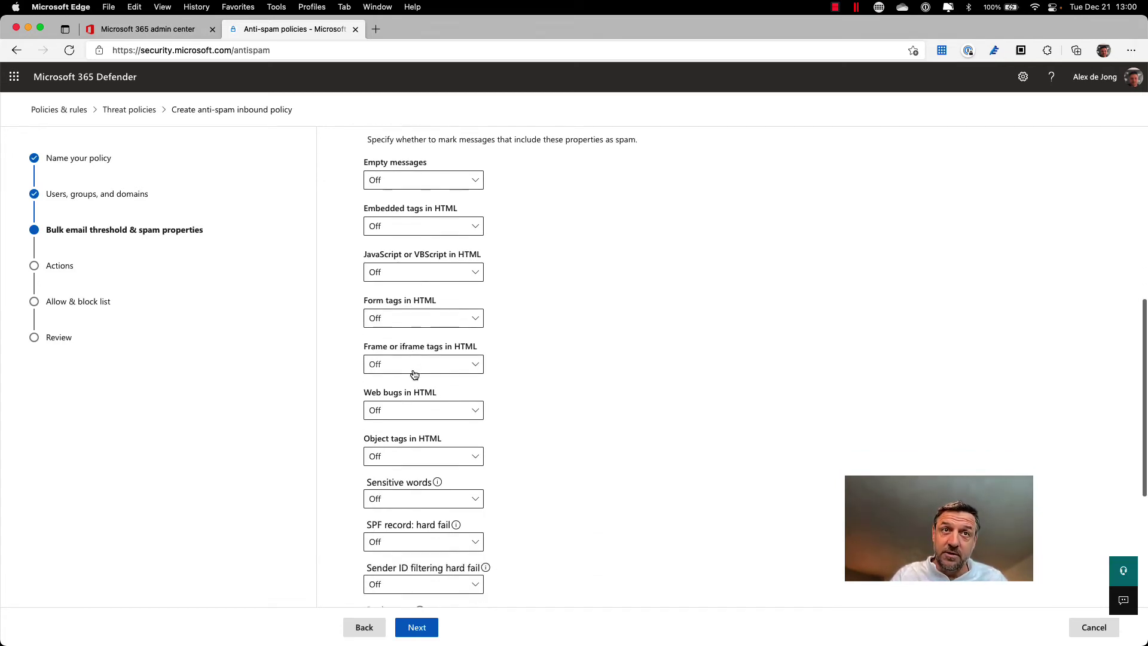
{"action": "scroll", "coordinate": [415, 374], "scroll_direction": "down", "scroll_amount": 10}
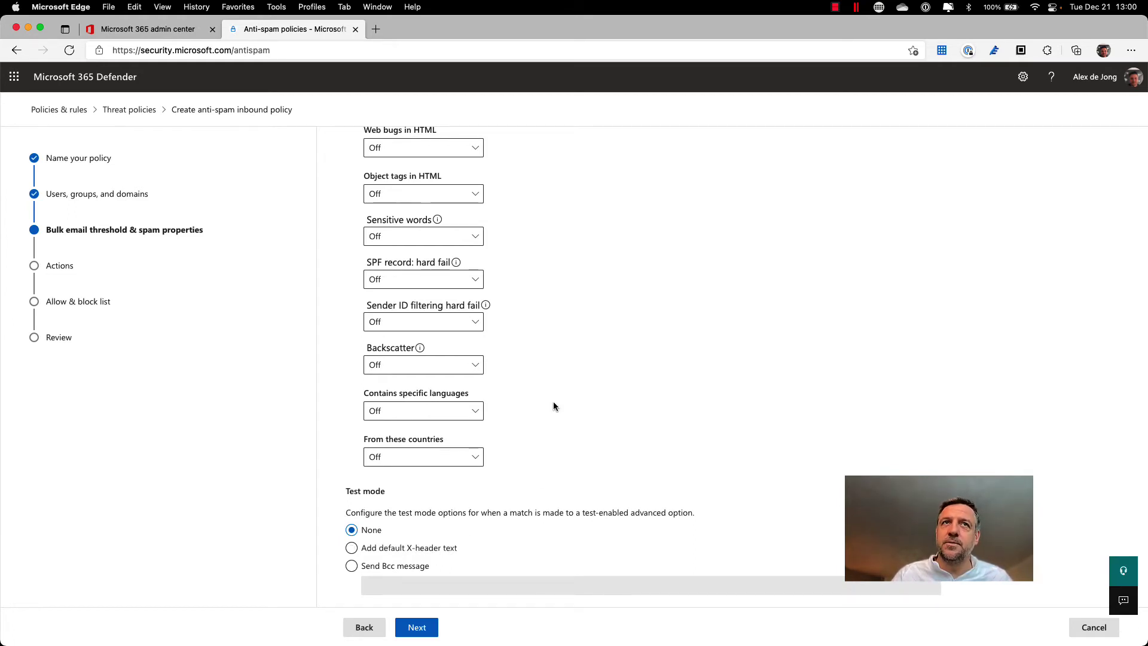
{"action": "scroll", "coordinate": [554, 400], "scroll_direction": "up", "scroll_amount": 10}
{"action": "scroll", "coordinate": [553, 295], "scroll_direction": "up", "scroll_amount": 5}
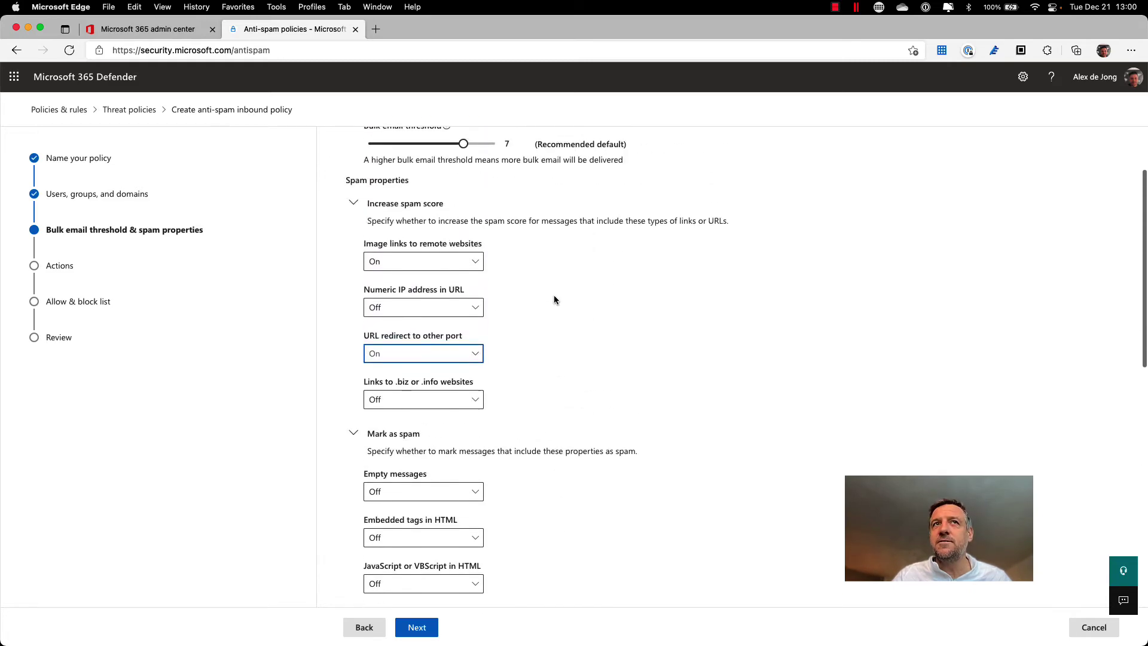
{"action": "scroll", "coordinate": [554, 295], "scroll_direction": "down", "scroll_amount": 8}
{"action": "scroll", "coordinate": [554, 296], "scroll_direction": "down", "scroll_amount": 3}
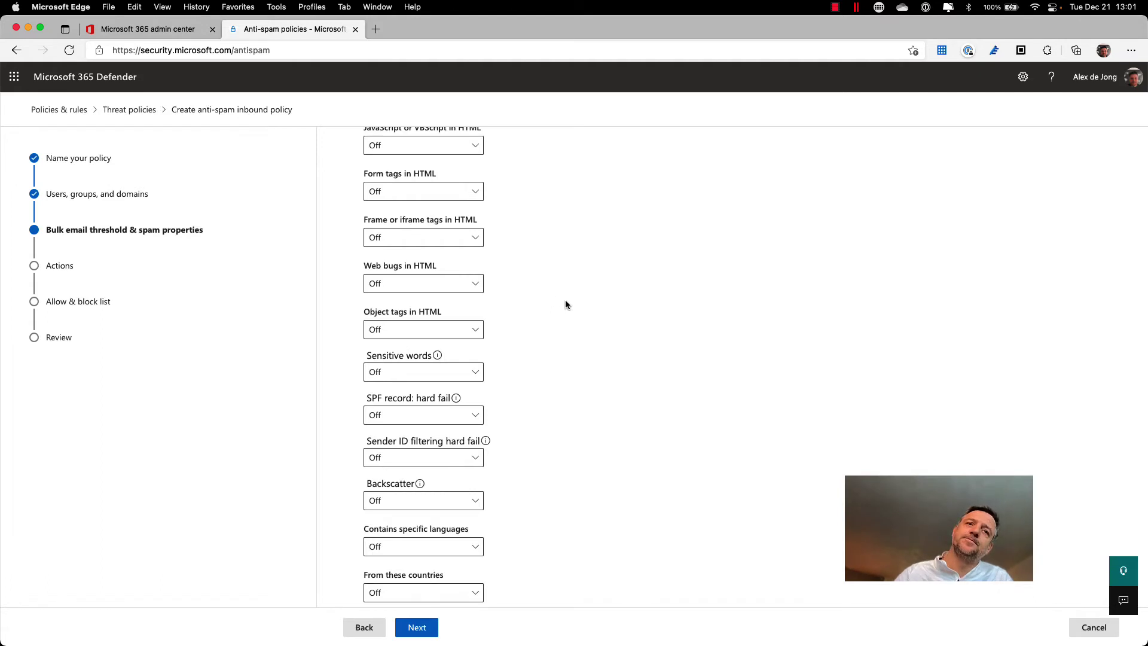
- On the Actions step, set High confidence spam to Quarantine message and review the remaining actions
{"action": "left_click", "coordinate": [415, 627]}
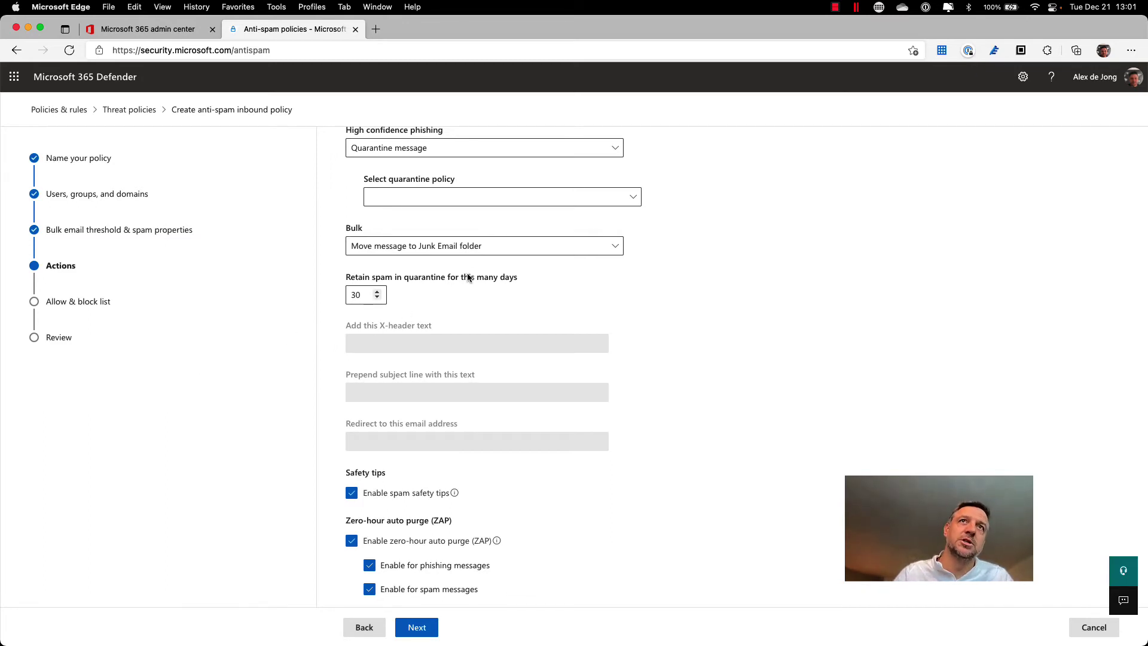
{"action": "scroll", "coordinate": [764, 257], "scroll_direction": "up", "scroll_amount": 5}
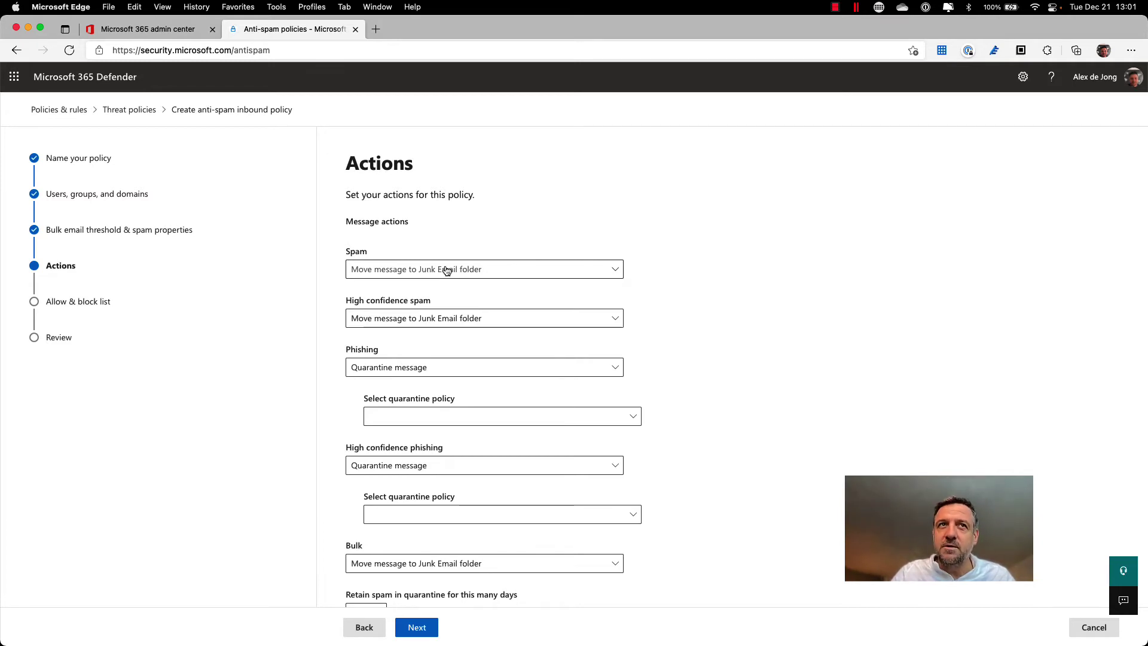
{"action": "left_click", "coordinate": [421, 321]}
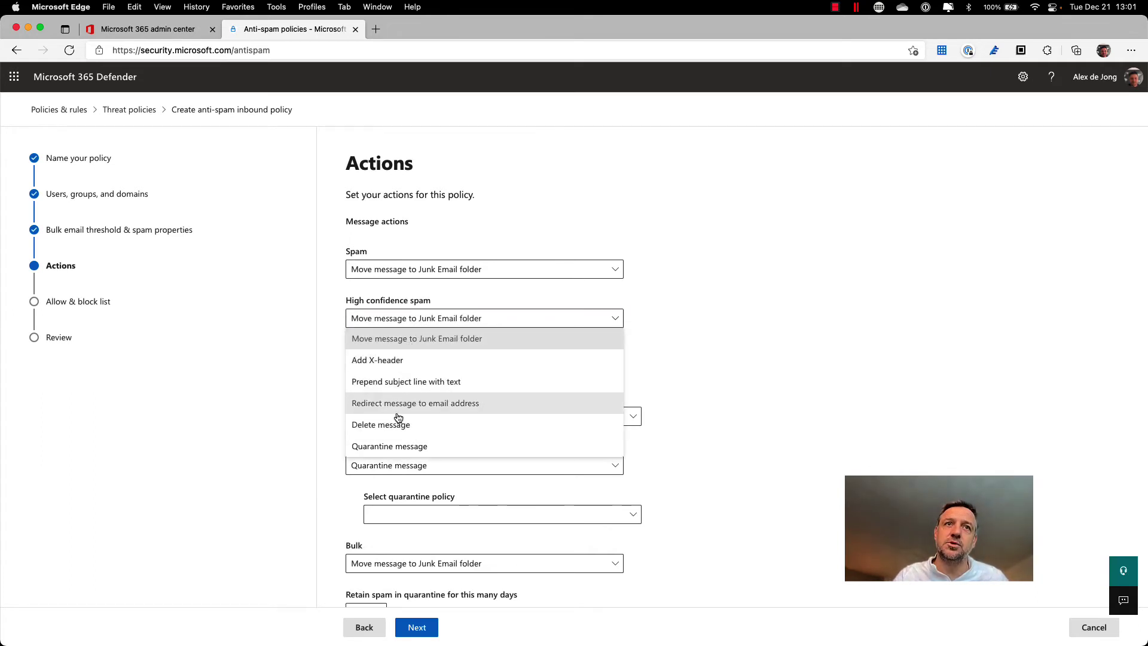
{"action": "left_click", "coordinate": [380, 449]}
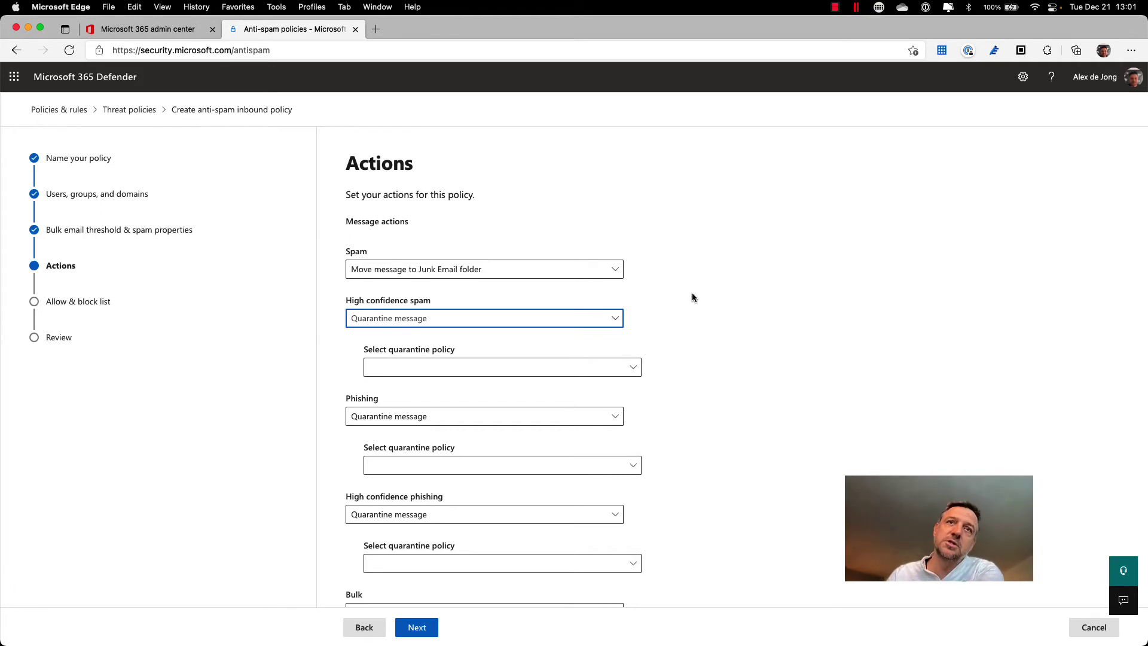
{"action": "scroll", "coordinate": [686, 314], "scroll_direction": "down", "scroll_amount": 4}
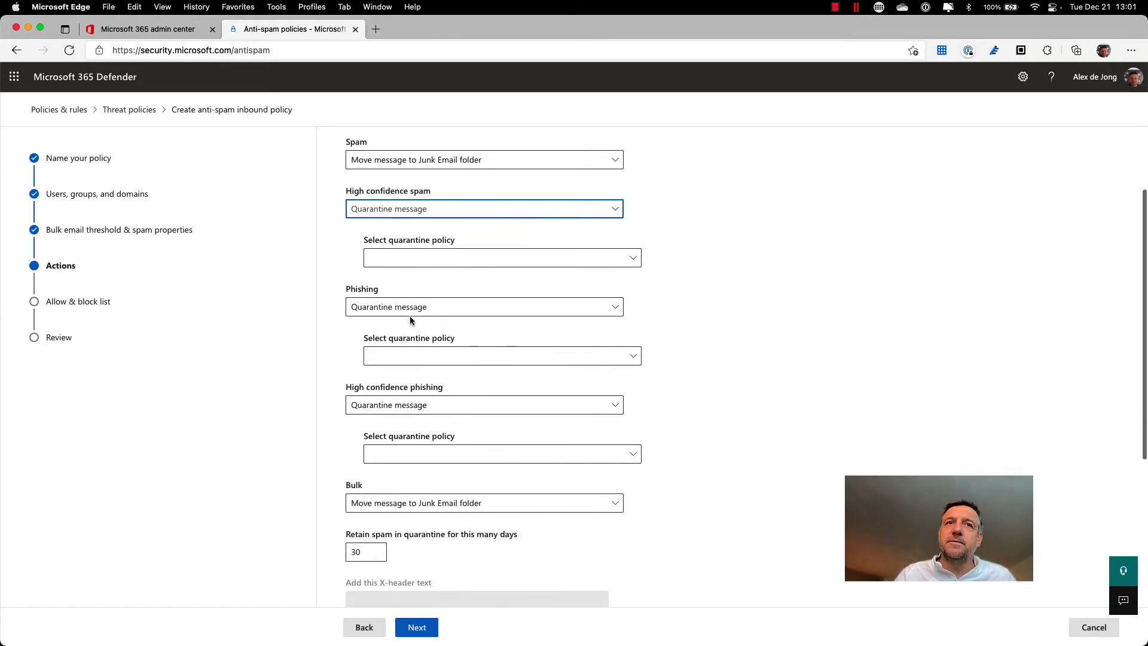
{"action": "scroll", "coordinate": [382, 402], "scroll_direction": "down", "scroll_amount": 2}
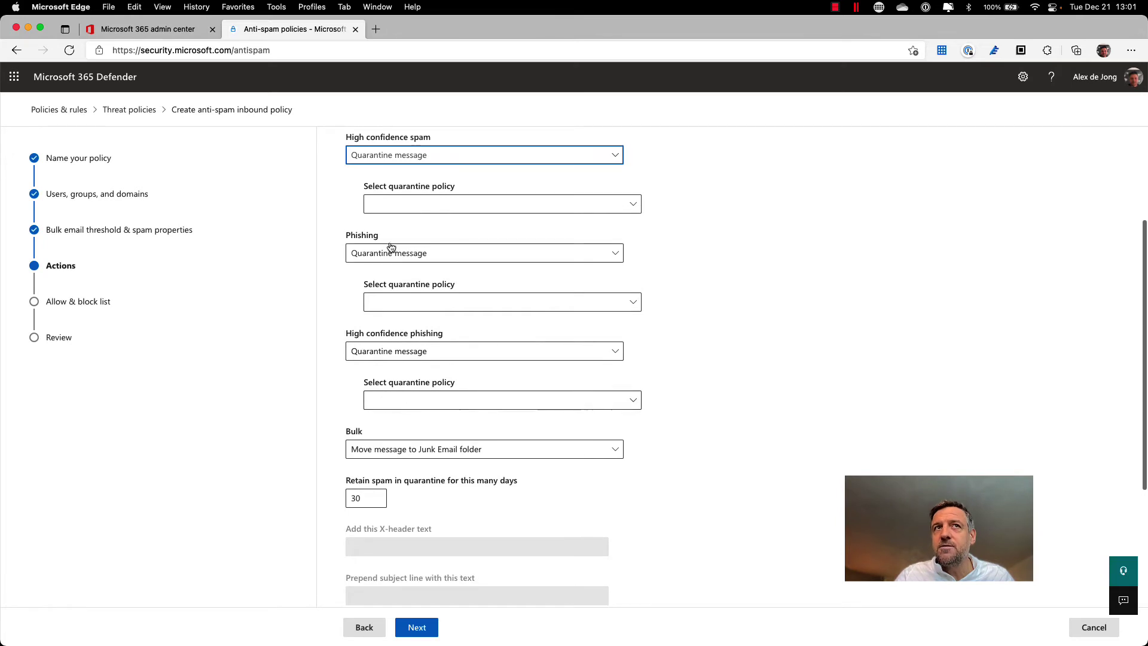
{"action": "scroll", "coordinate": [356, 311], "scroll_direction": "down", "scroll_amount": 7}
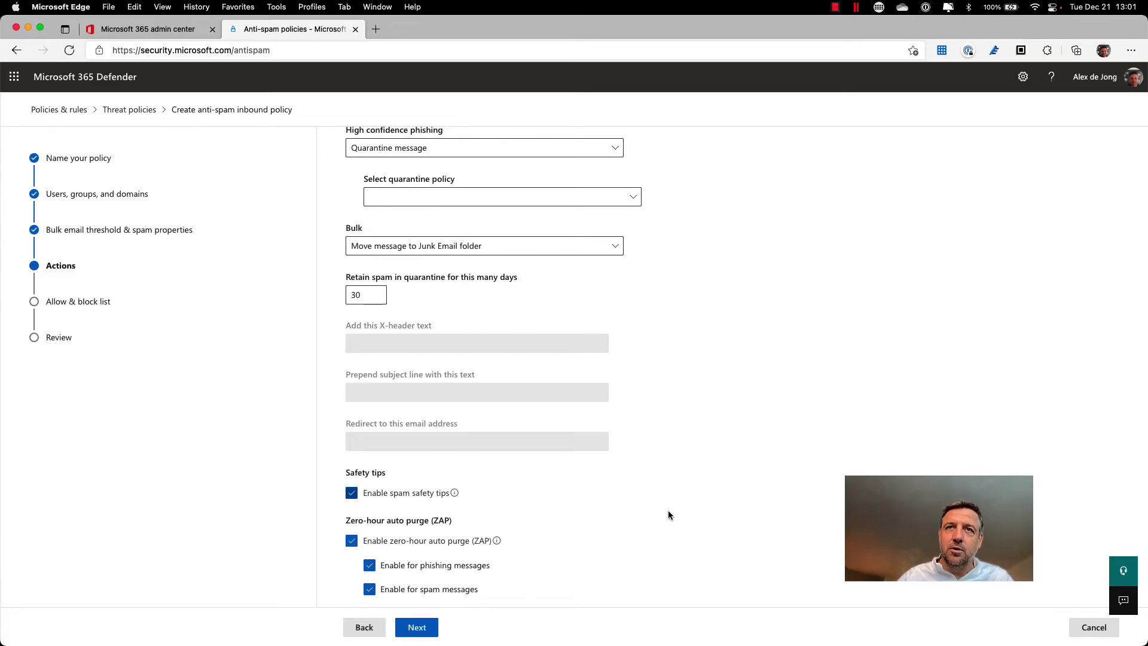
- Switch to the desktop showing the EOP and MDO mail-flow whiteboard diagram
{"action": "key", "text": "ctrl+Right"}
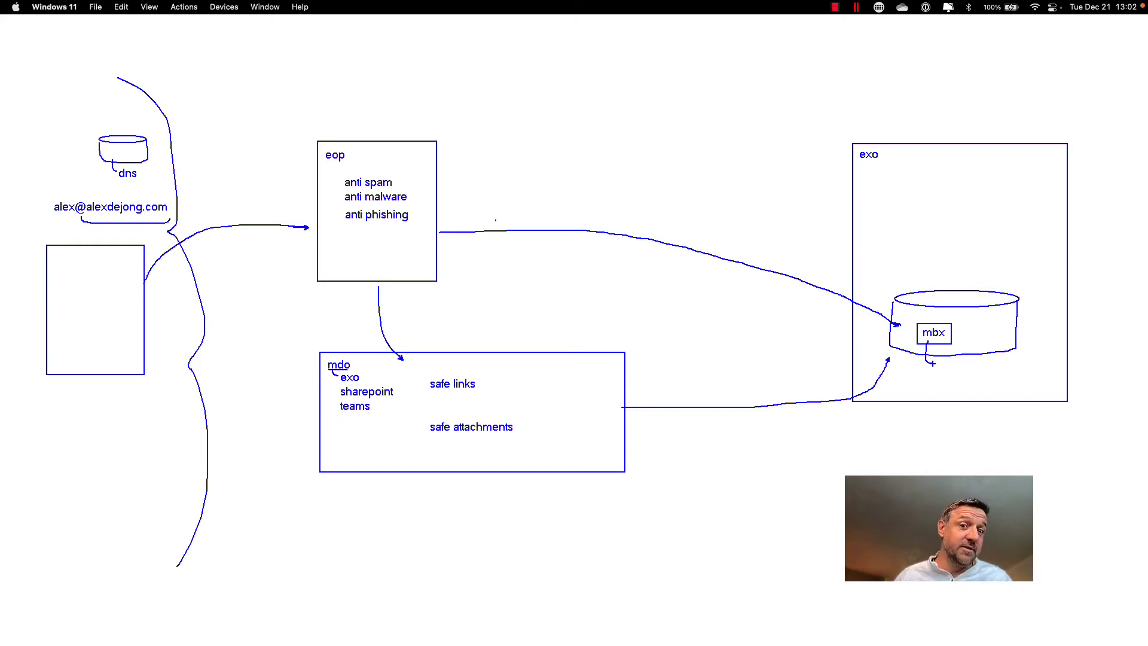
- Return to the wizard and advance to the empty Allow & block list step
{"action": "key", "text": "ctrl+Left"}
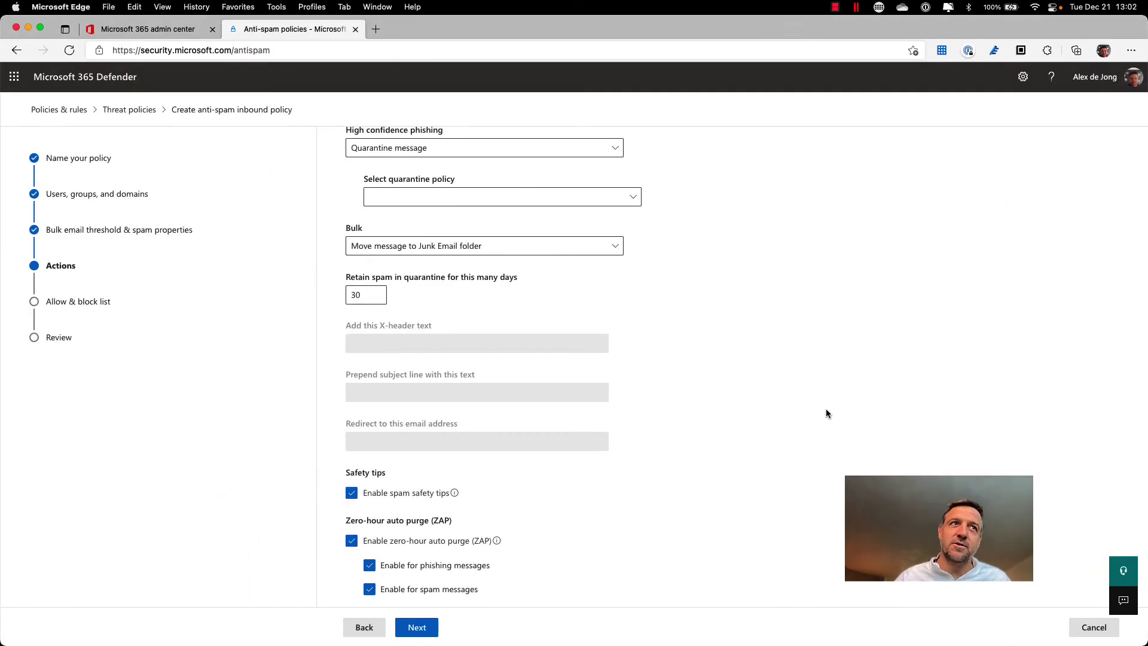
{"action": "left_click", "coordinate": [416, 627]}
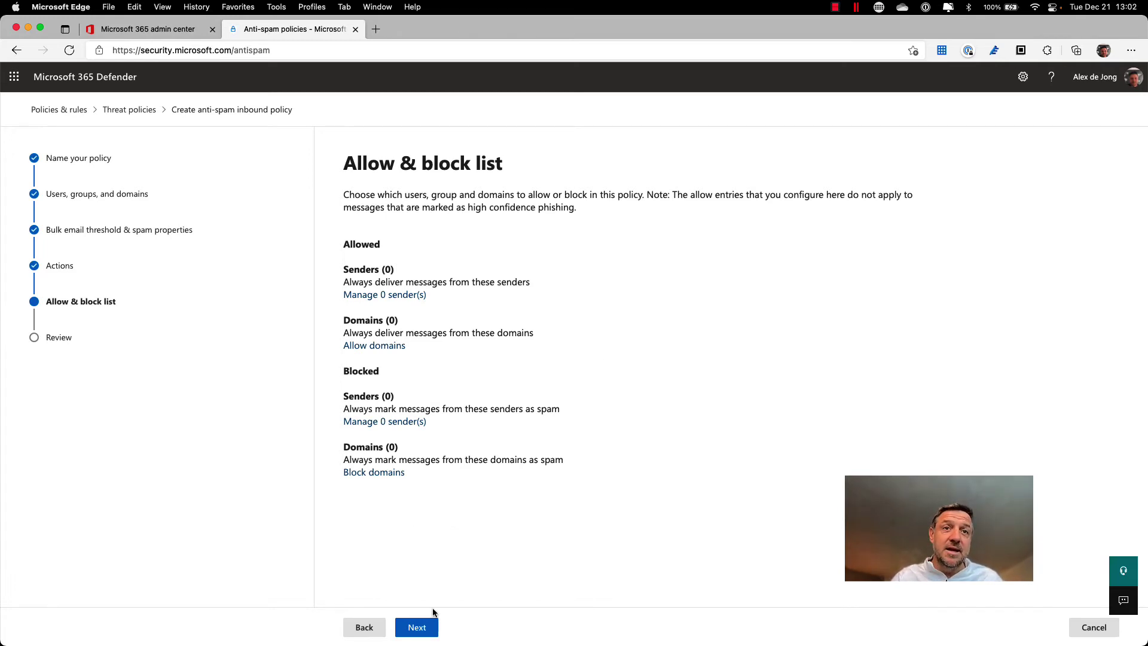
- View the anti-spam policy review summary, then go back to the Threat policies overview
{"action": "left_click", "coordinate": [417, 627]}
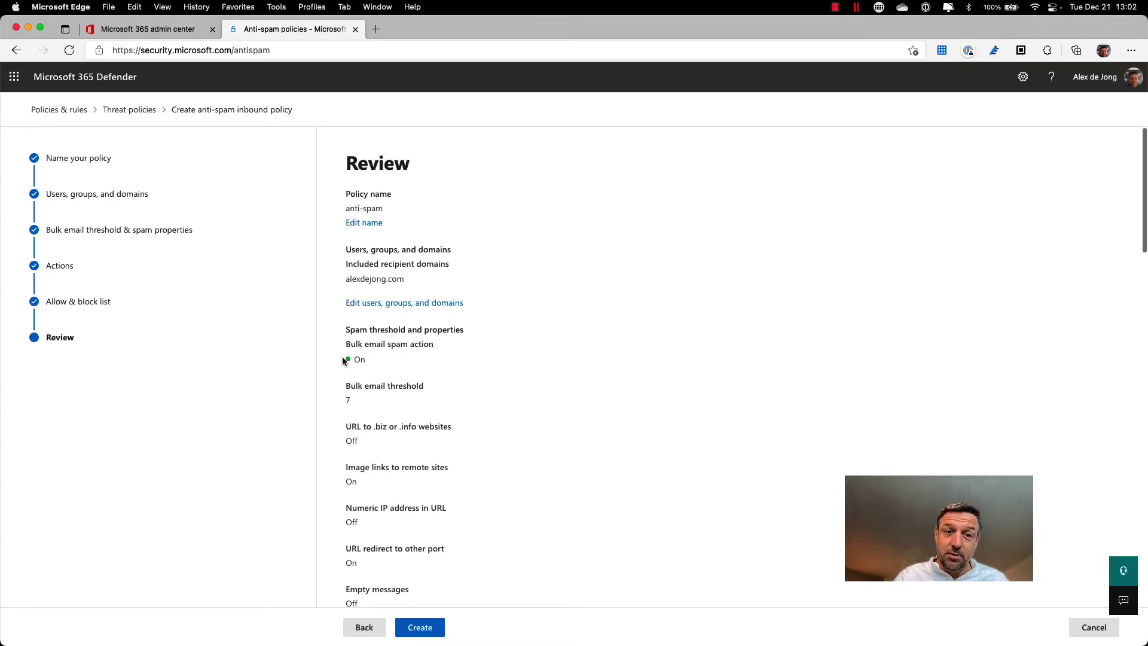
{"action": "left_click", "coordinate": [135, 115]}
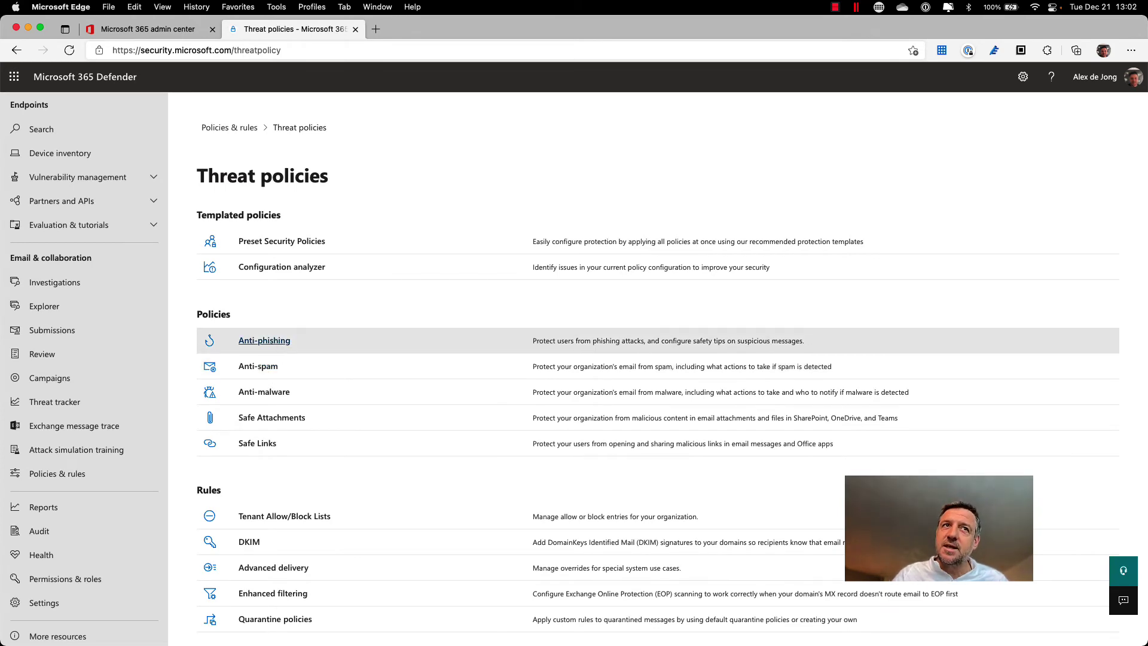
- Create an anti-phishing policy named 'anti-phish' that includes the organization's domain
{"action": "left_click", "coordinate": [278, 342]}
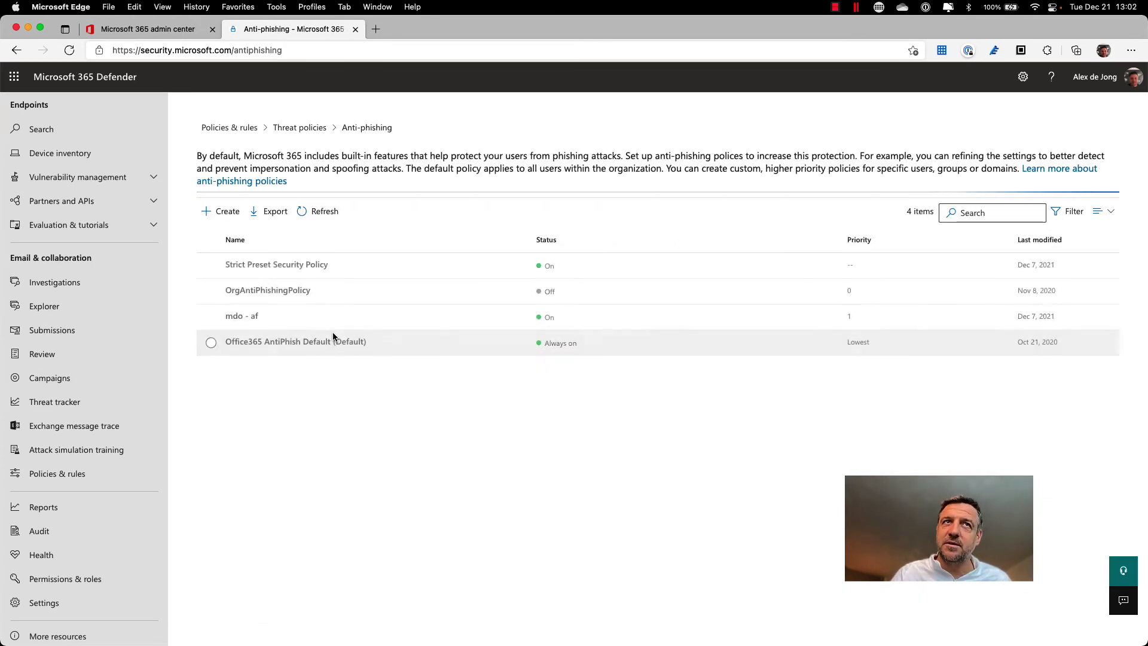
{"action": "left_click", "coordinate": [219, 211]}
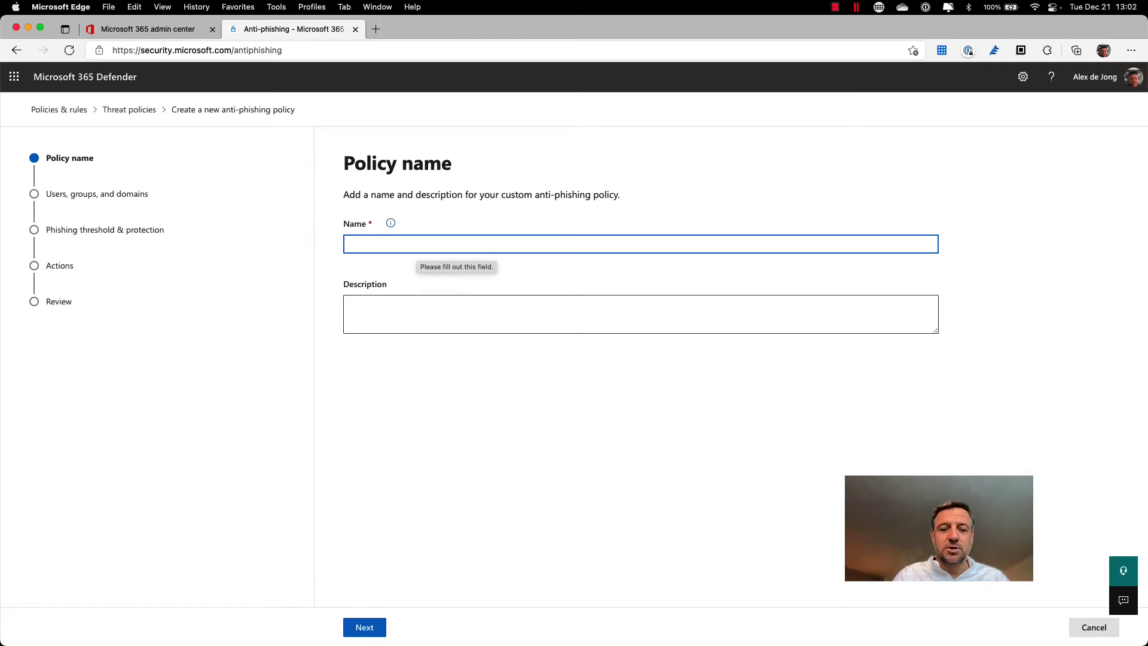
{"action": "type", "text": "anti"}
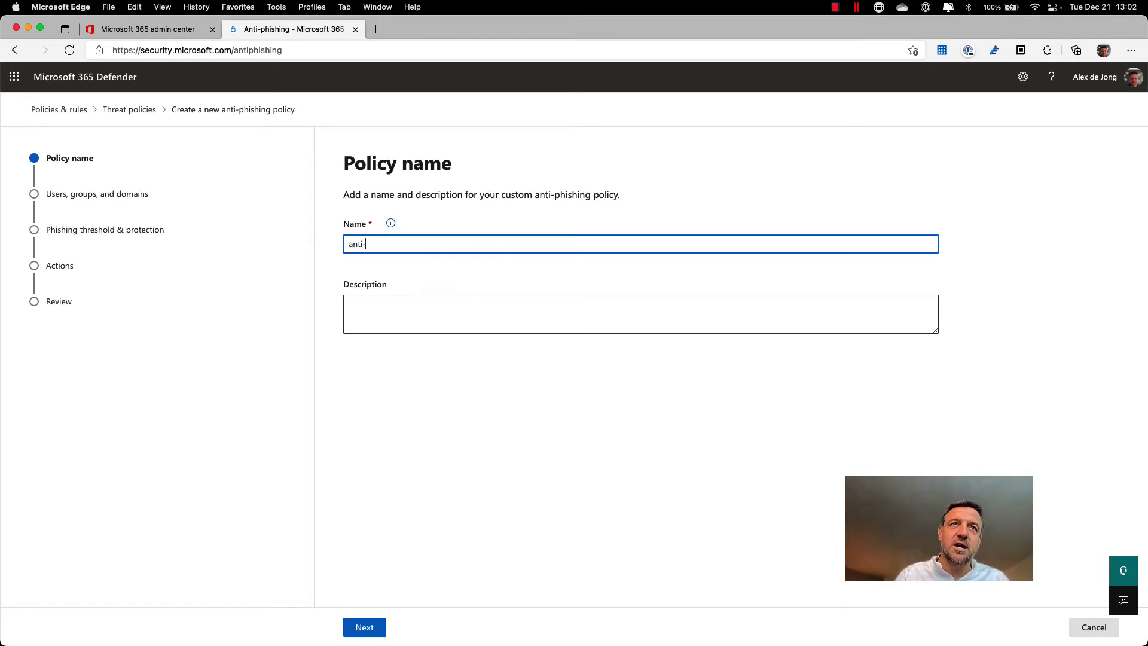
{"action": "type", "text": "-phish"}
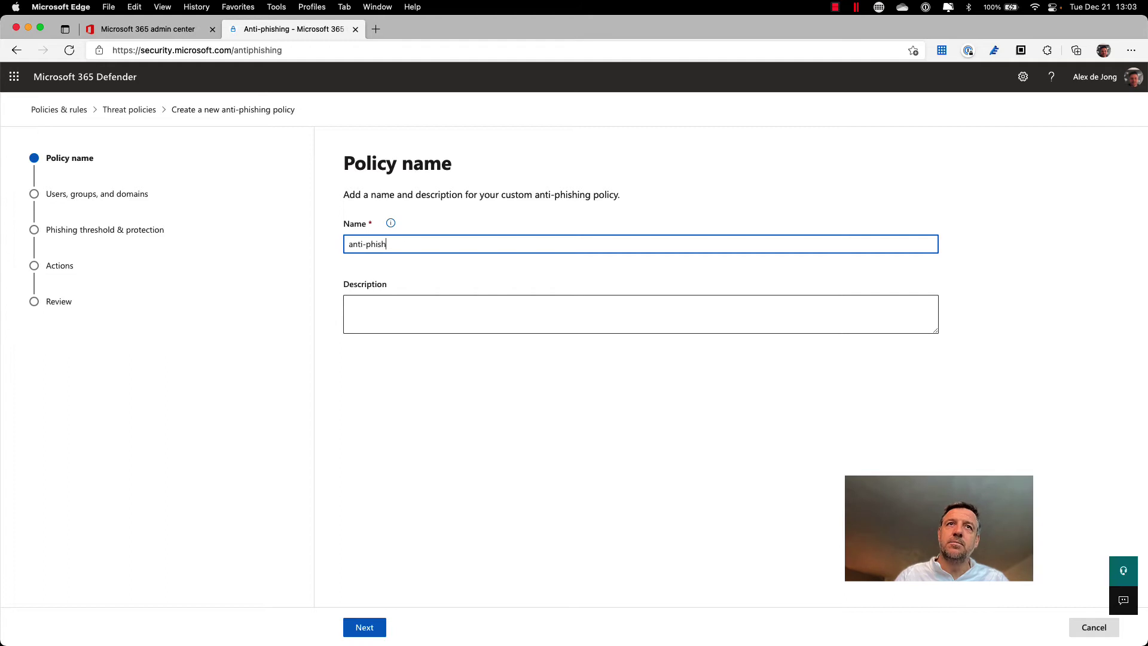
{"action": "left_click", "coordinate": [365, 626]}
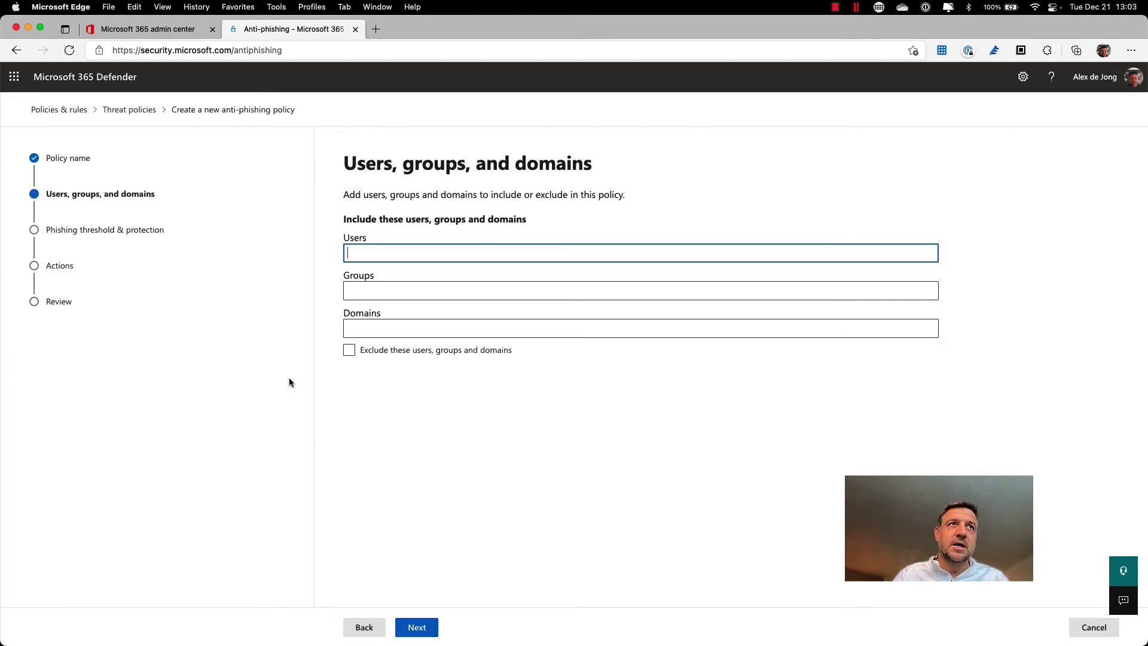
{"action": "left_click", "coordinate": [399, 332]}
{"action": "type", "text": "alex"}
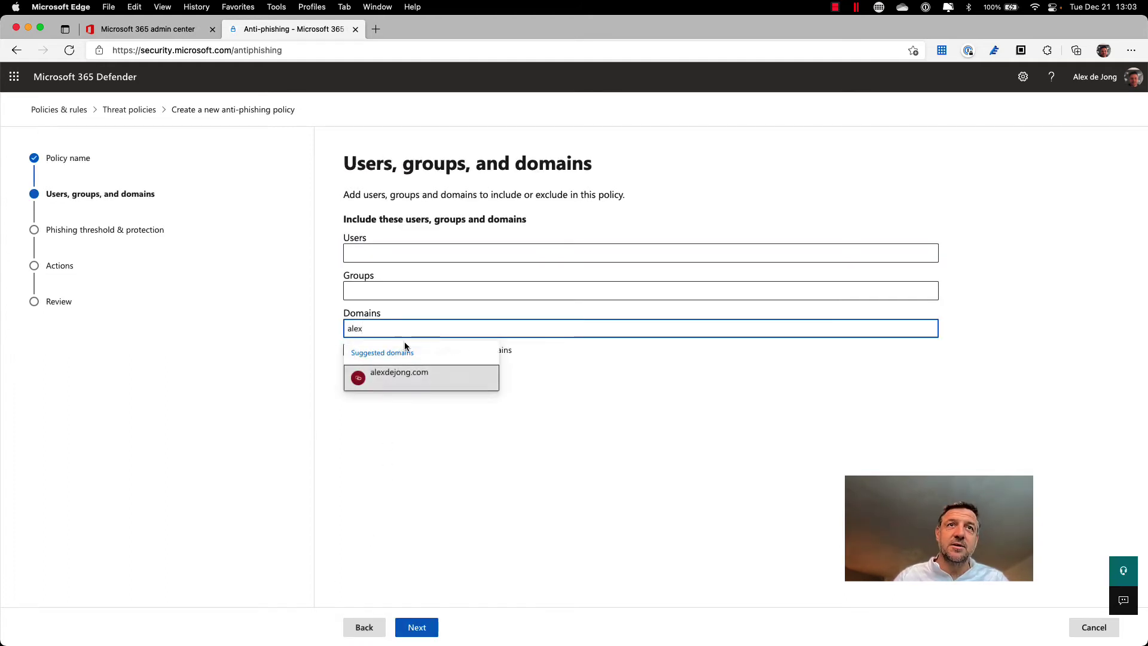
{"action": "left_click", "coordinate": [396, 375]}
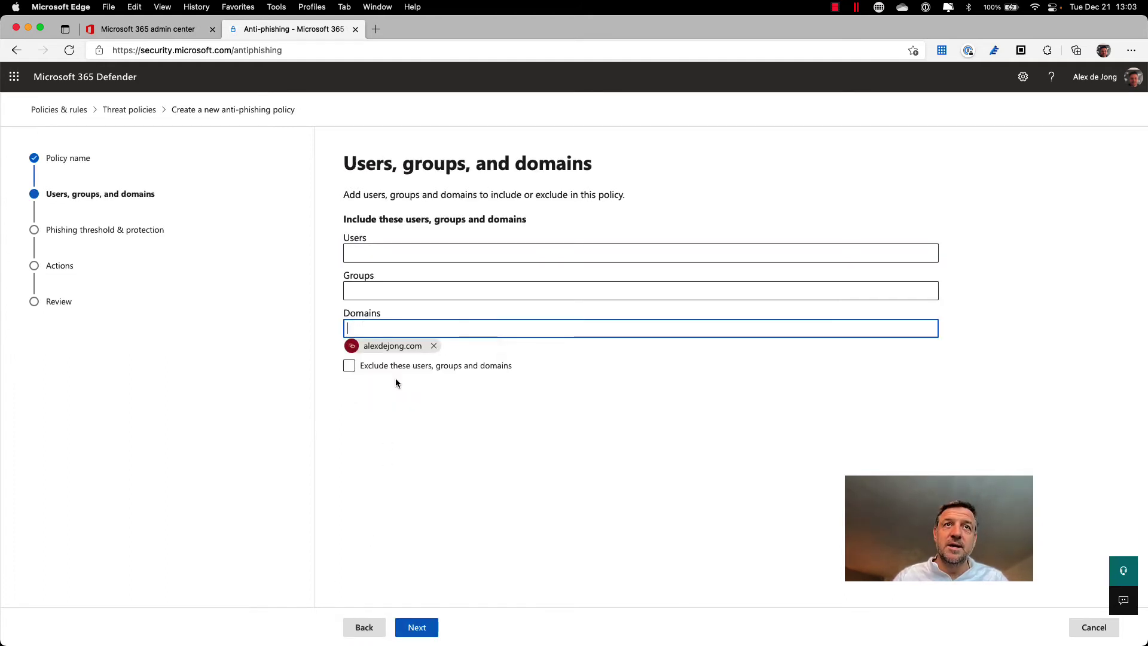
{"action": "left_click", "coordinate": [421, 625]}
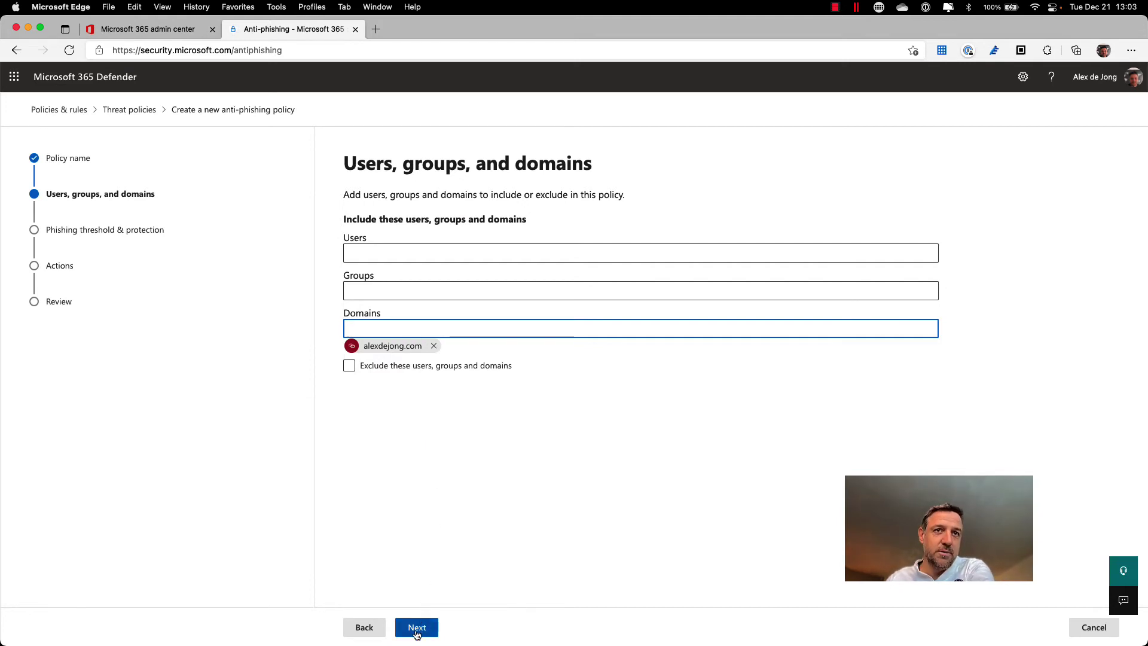
- Test the phishing email threshold slider, keep it at 1 - Standard, and advance to Actions
{"action": "scroll", "coordinate": [441, 343], "scroll_direction": "down", "scroll_amount": 1}
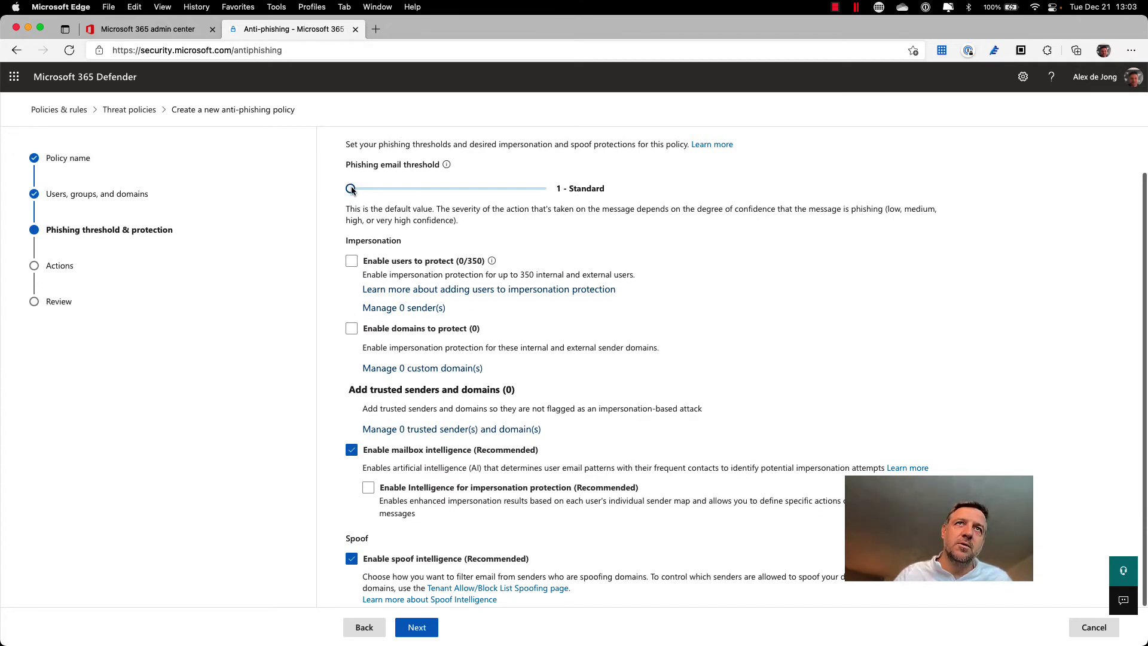
{"action": "mouse_move", "coordinate": [350, 188]}
{"action": "left_mouse_down"}
{"action": "mouse_move", "coordinate": [487, 199]}
{"action": "mouse_move", "coordinate": [535, 190]}
{"action": "mouse_move", "coordinate": [378, 189]}
{"action": "mouse_move", "coordinate": [538, 205]}
{"action": "mouse_move", "coordinate": [350, 190]}
{"action": "left_mouse_up"}
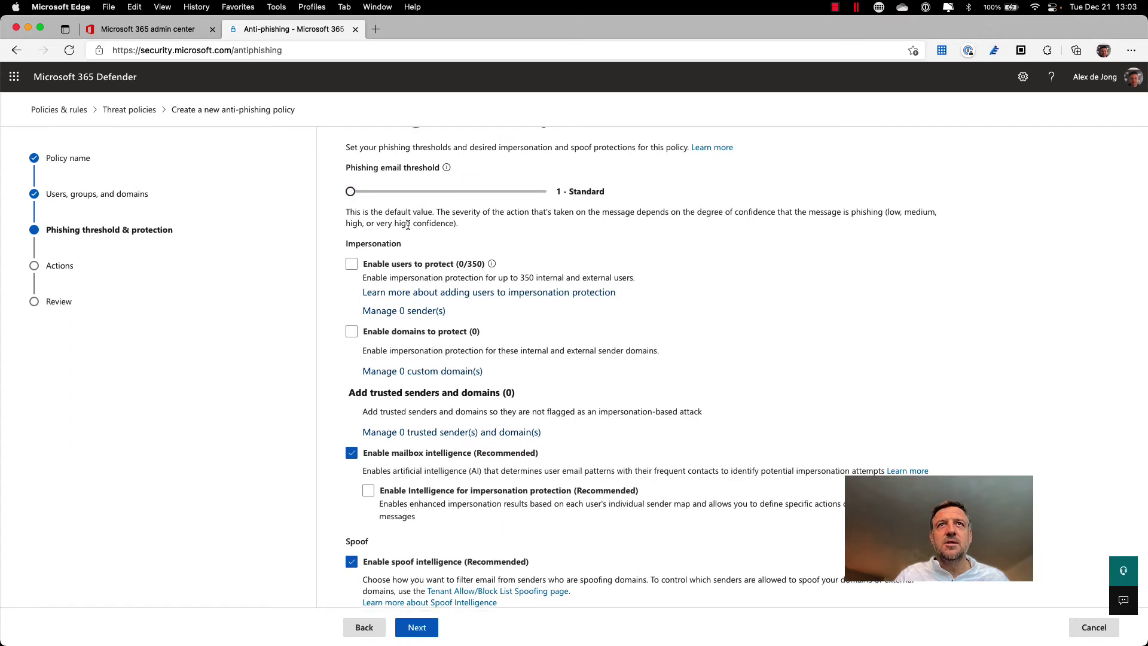
{"action": "scroll", "coordinate": [408, 226], "scroll_direction": "up", "scroll_amount": 1}
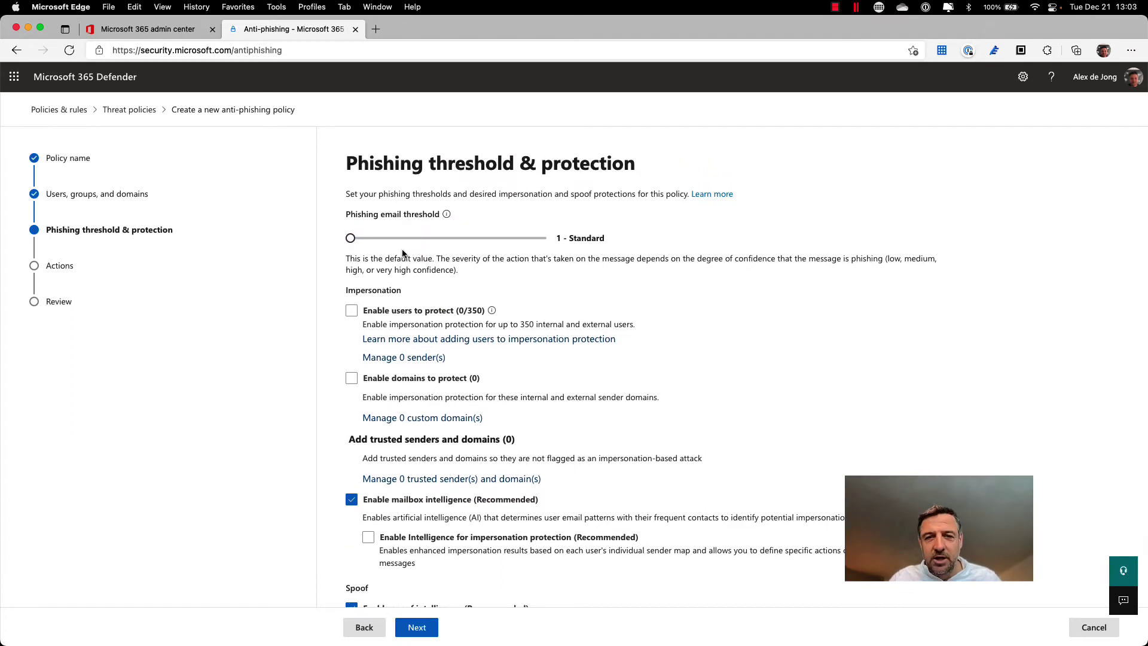
{"action": "scroll", "coordinate": [483, 286], "scroll_direction": "down", "scroll_amount": 1}
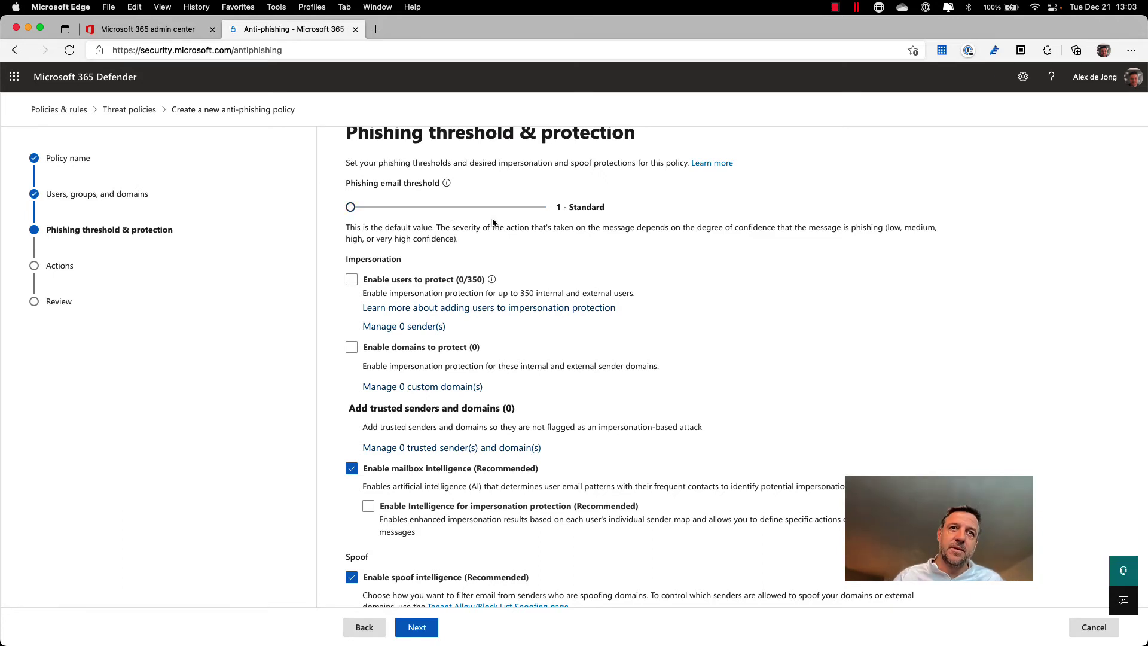
{"action": "scroll", "coordinate": [490, 221], "scroll_direction": "down", "scroll_amount": 1}
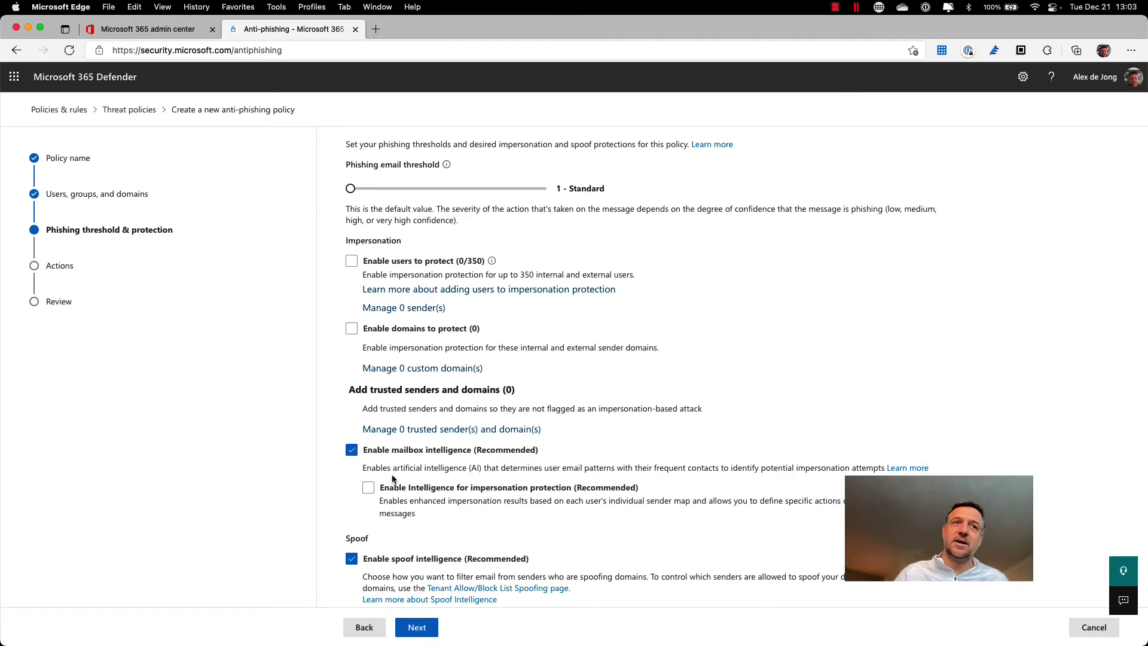
{"action": "left_click", "coordinate": [425, 626]}
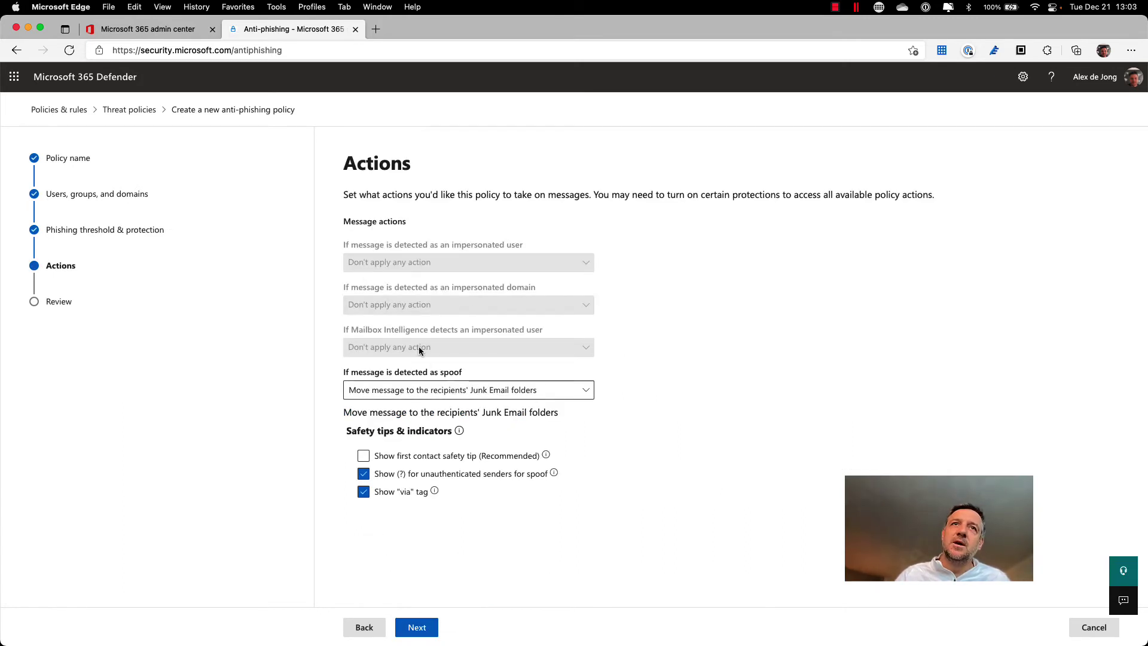
- Review the spoof action choices without changing them, then go back to the Threat policies overview
{"action": "left_click", "coordinate": [421, 391]}
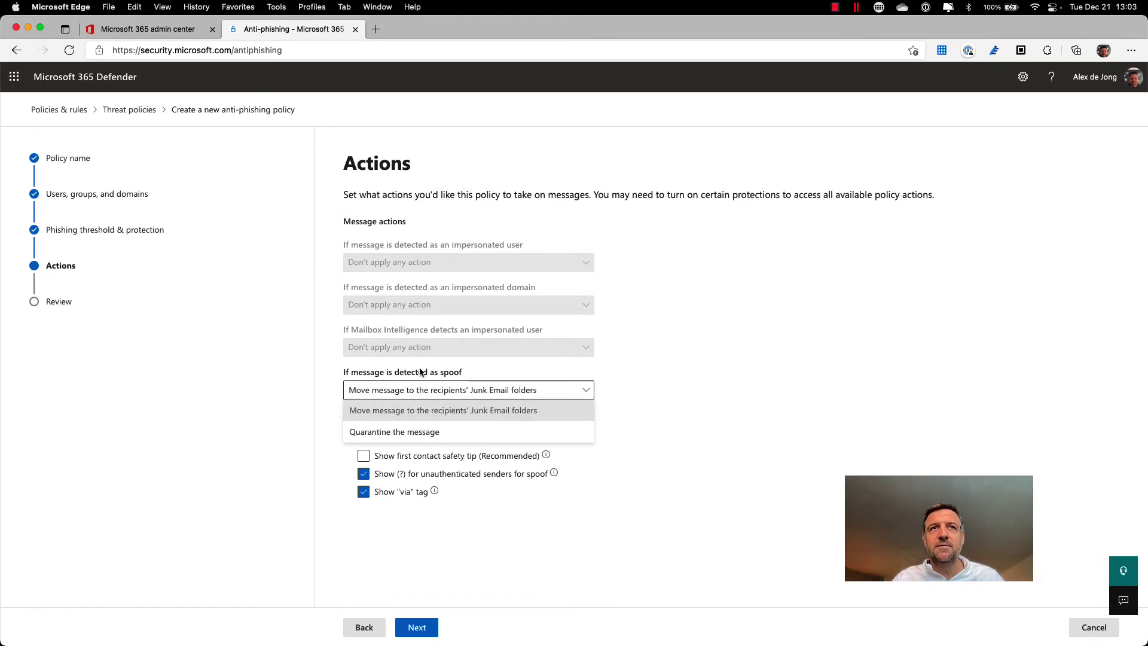
{"action": "left_click", "coordinate": [292, 331]}
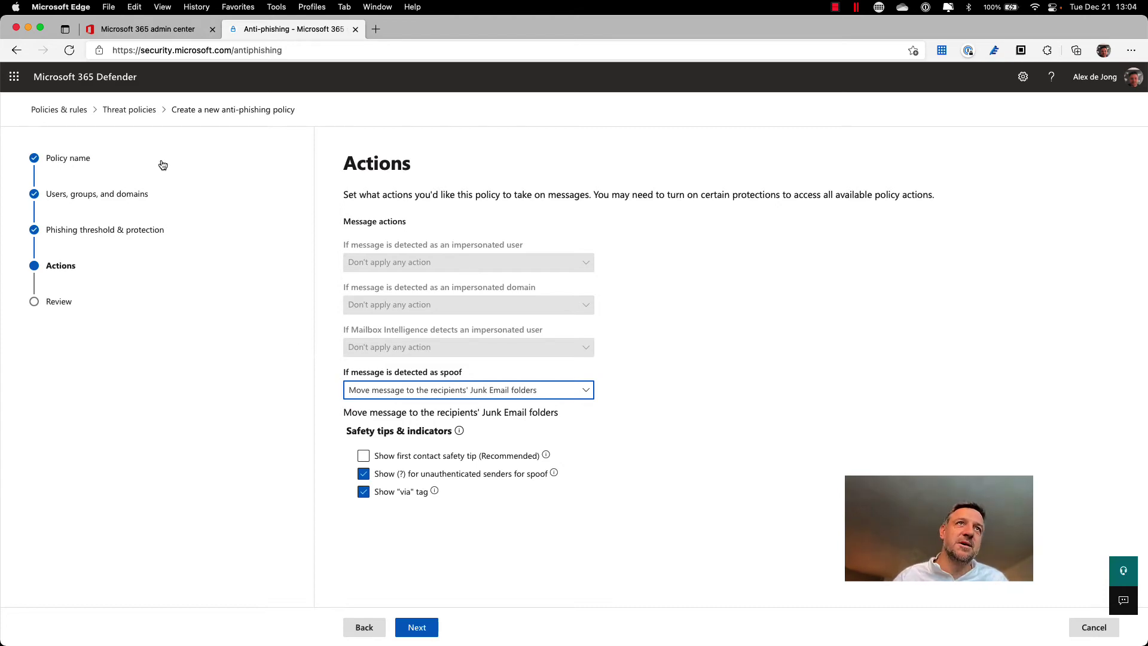
{"action": "left_click", "coordinate": [116, 108]}
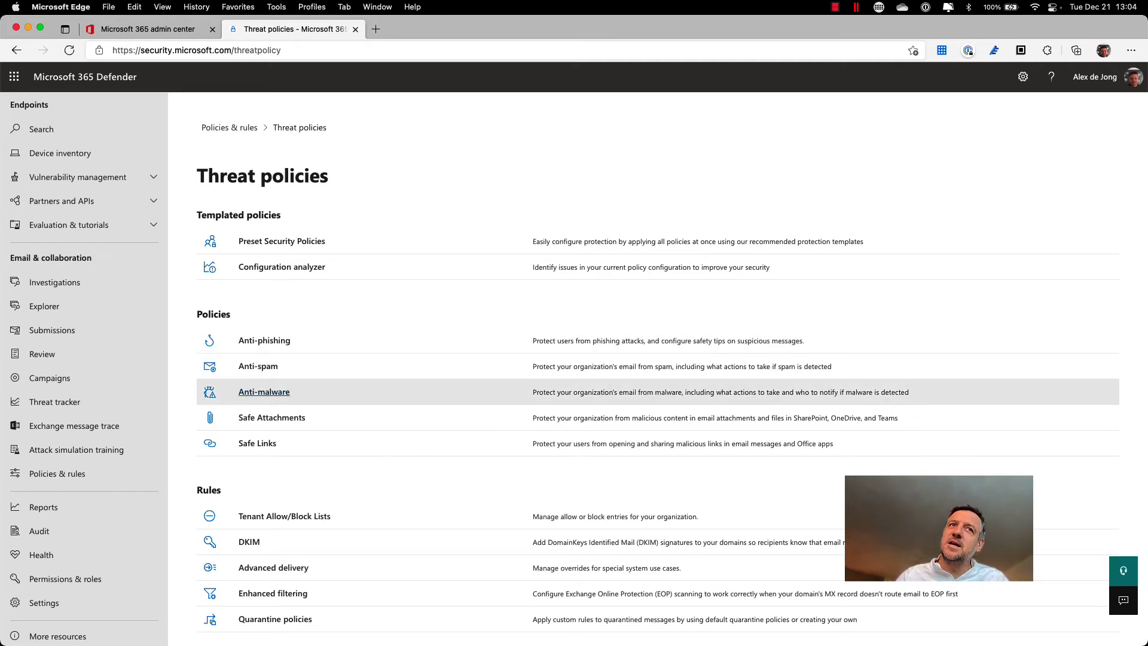
- Start a new anti-malware policy named 'anti-malware'
{"action": "left_click", "coordinate": [304, 392]}
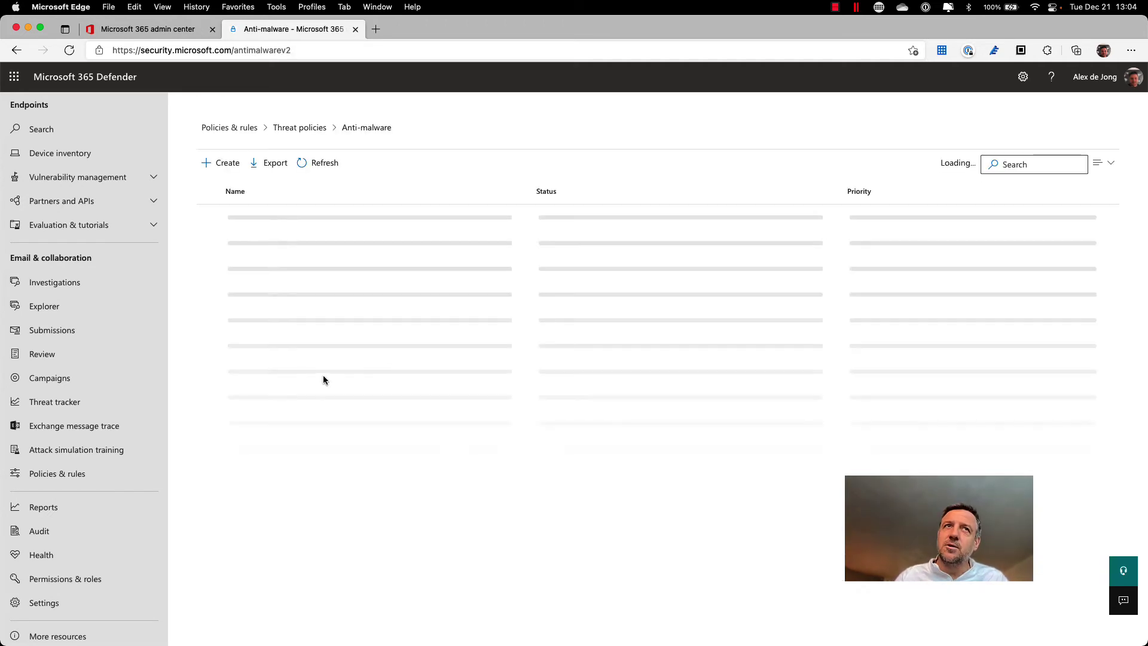
{"action": "left_click", "coordinate": [226, 162]}
{"action": "type", "text": "an"}
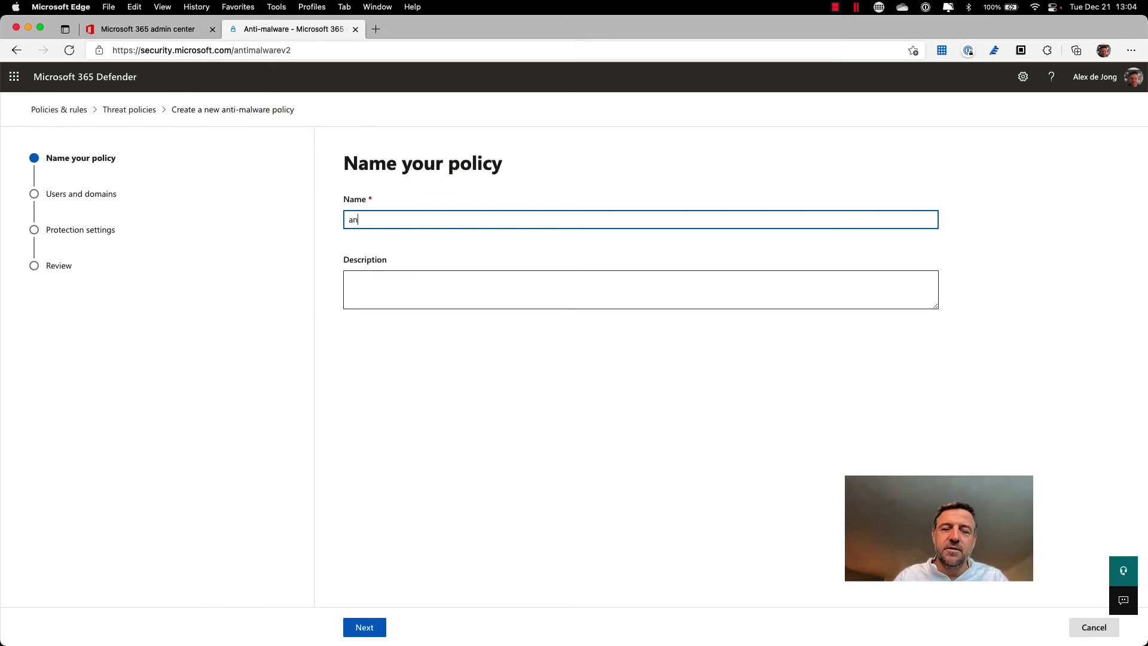
{"action": "type", "text": "ti-malw"}
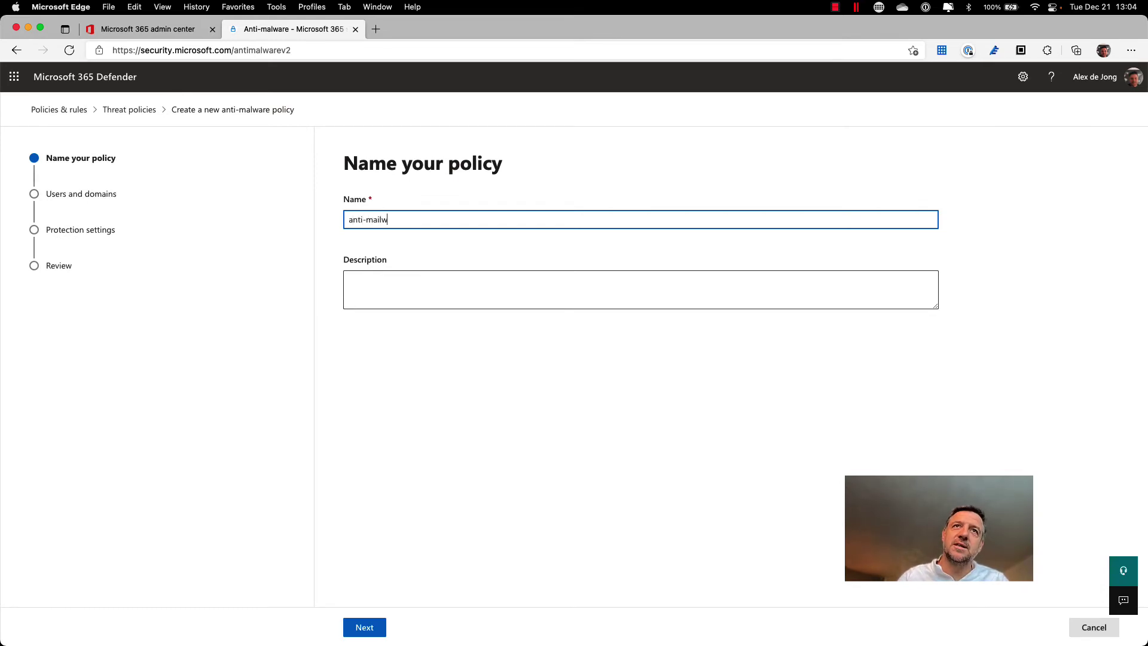
{"action": "key", "text": "BackSpace"}
{"action": "type", "text": "lware"}
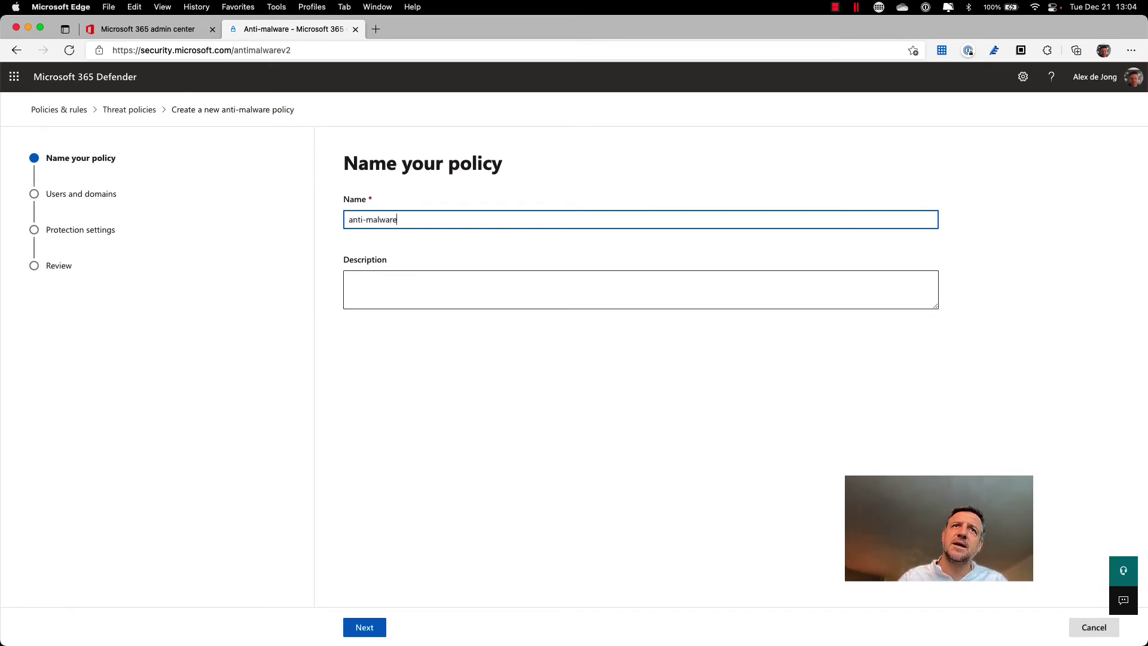
{"action": "left_click", "coordinate": [366, 626]}
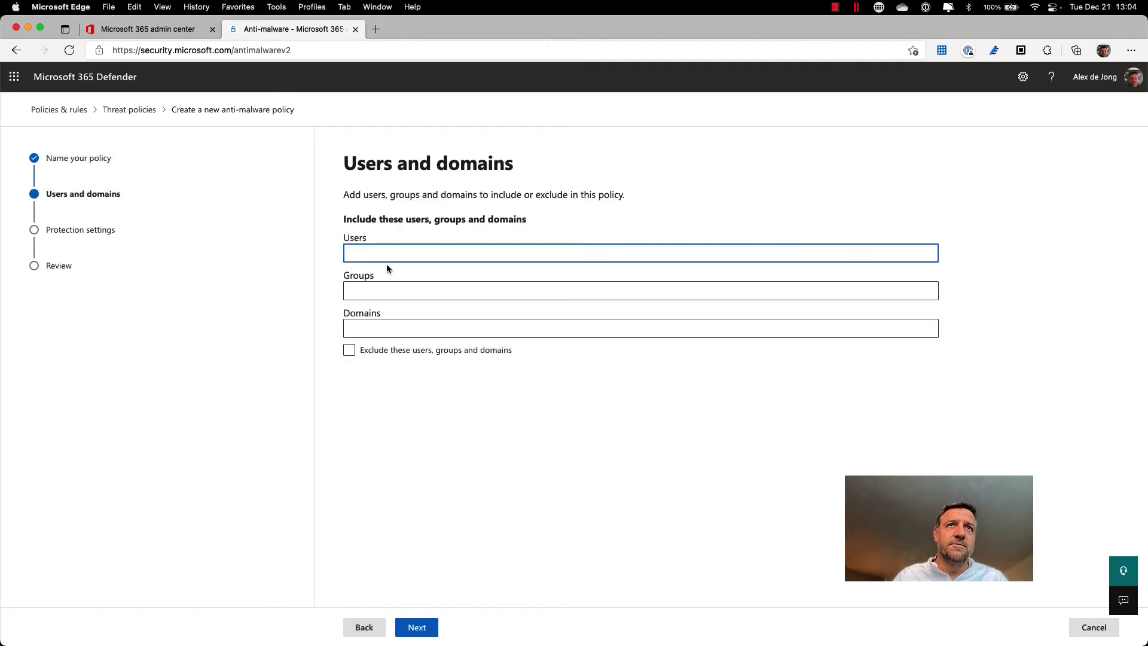
- Include the organization's suggested domain in the policy and continue to protection settings
{"action": "left_click", "coordinate": [358, 330]}
{"action": "type", "text": "alex"}
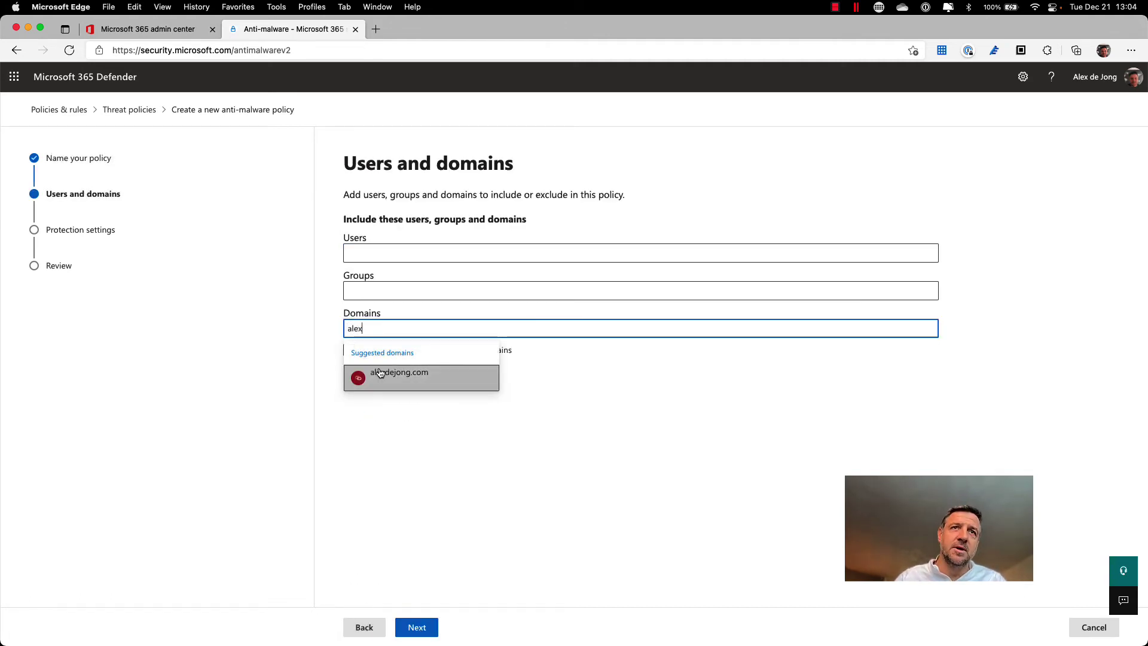
{"action": "left_click", "coordinate": [380, 373]}
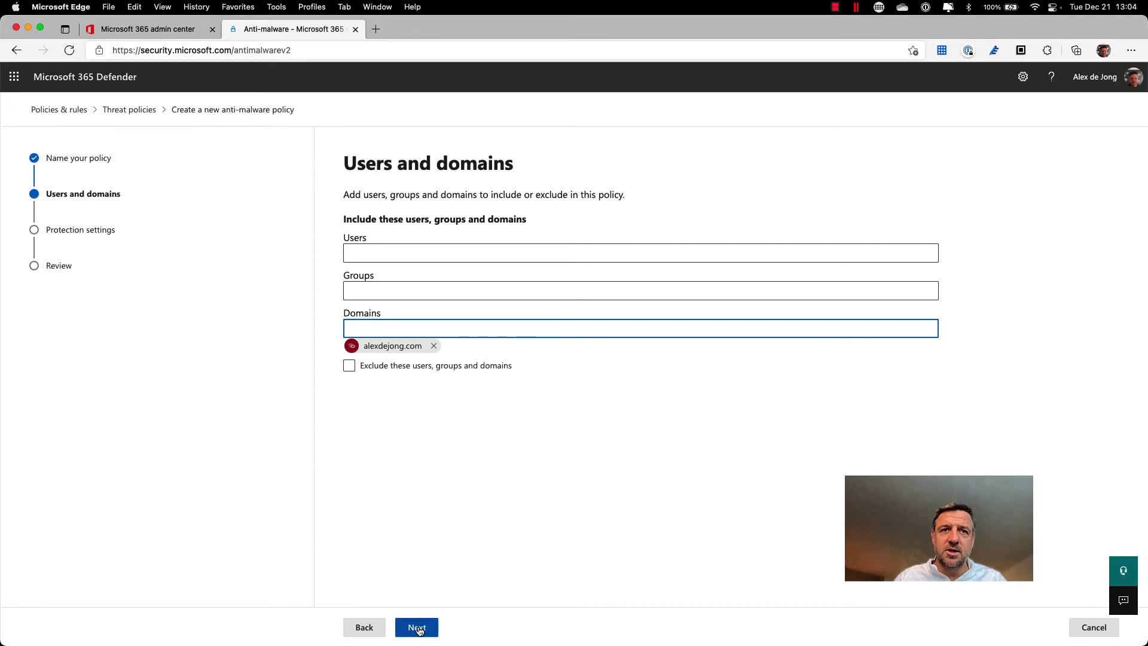
{"action": "left_click", "coordinate": [418, 627]}
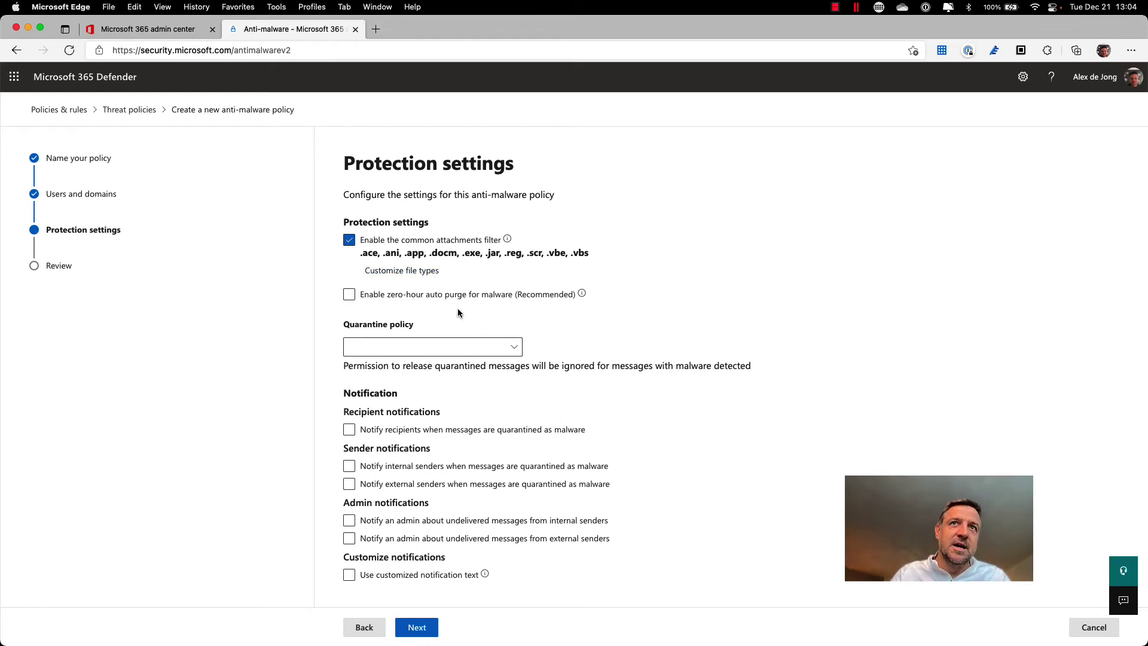
- Try zero-hour auto purge, quarantine policy and internal sender notification options, then abandon the anti-malware wizard
{"action": "left_click", "coordinate": [437, 297]}
{"action": "left_click", "coordinate": [438, 297]}
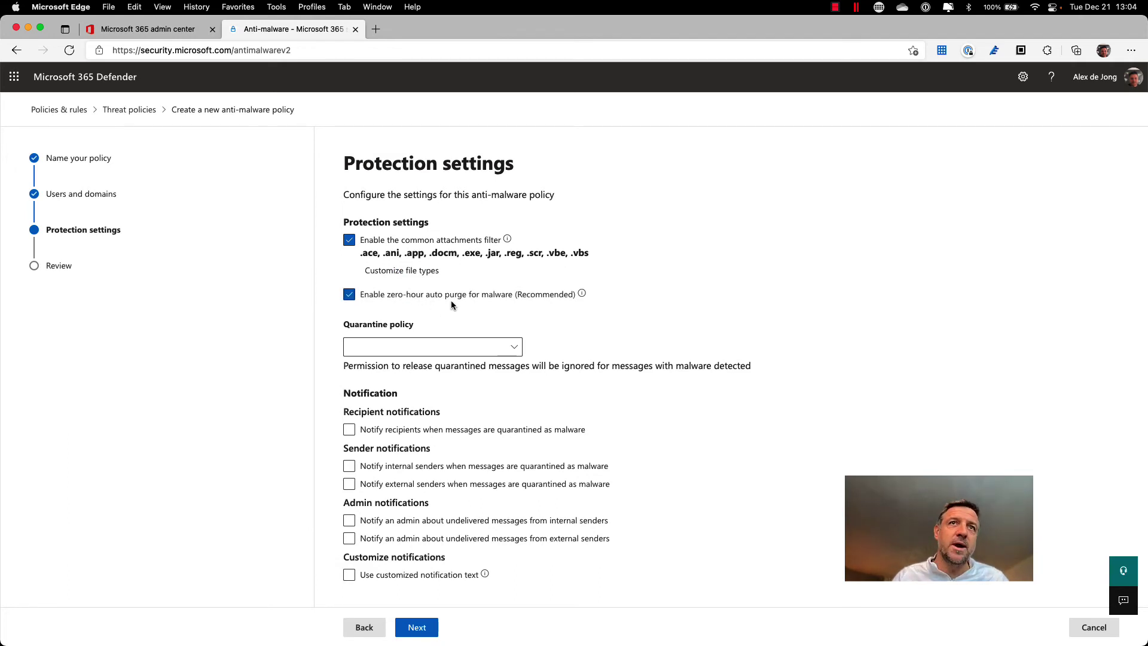
{"action": "left_click", "coordinate": [451, 349]}
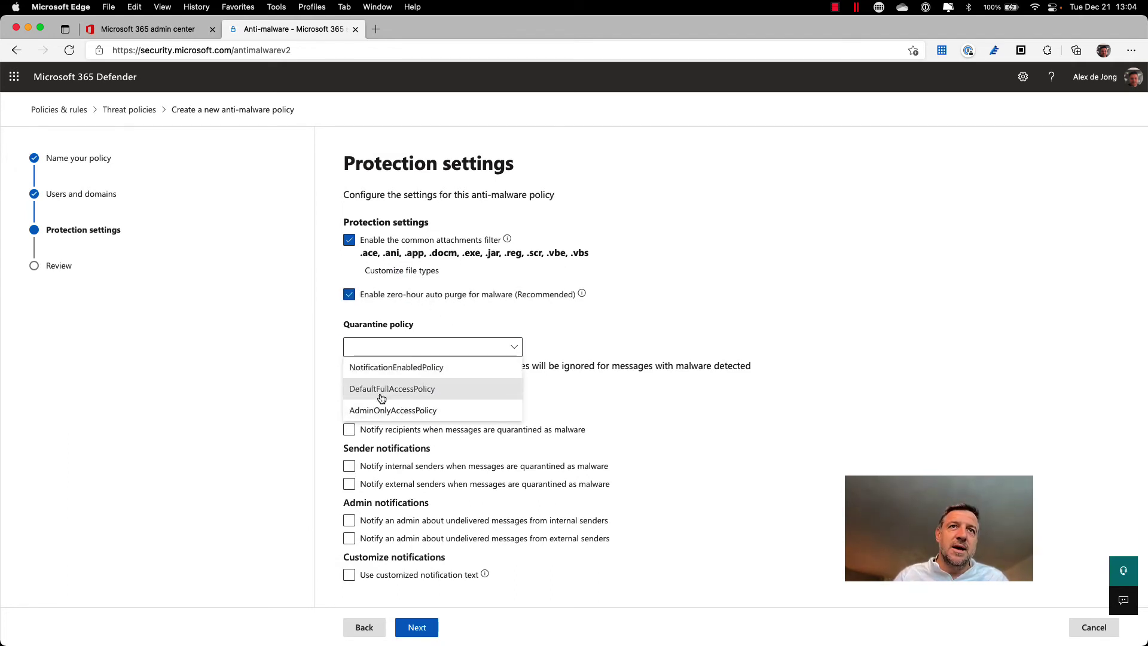
{"action": "left_click", "coordinate": [565, 294]}
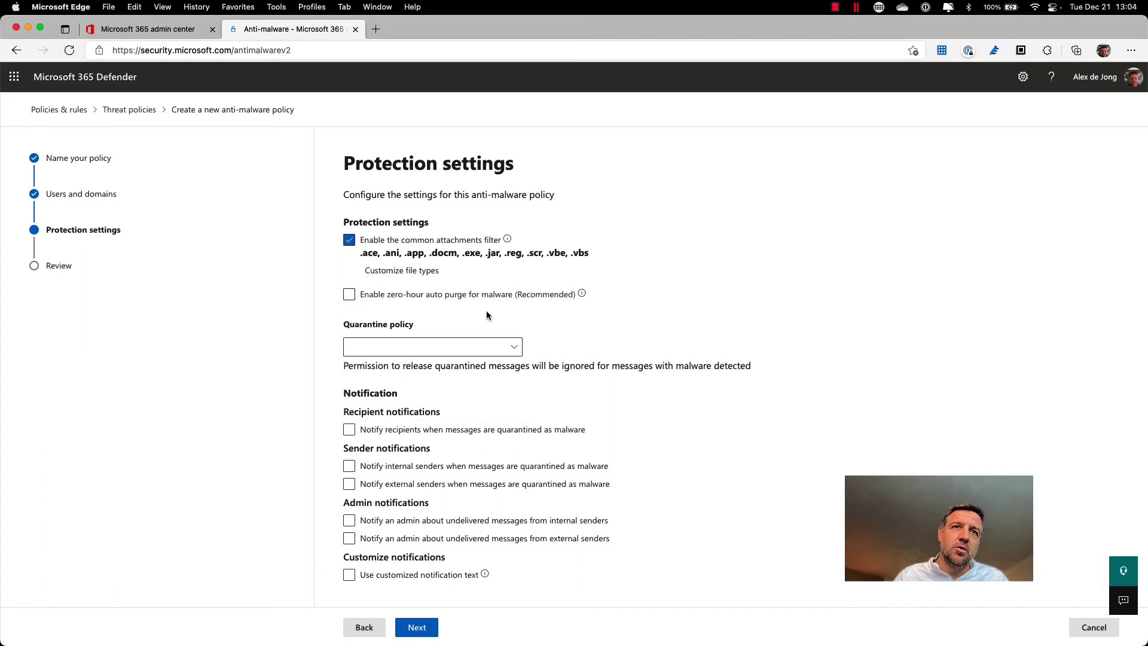
{"action": "left_click", "coordinate": [412, 352]}
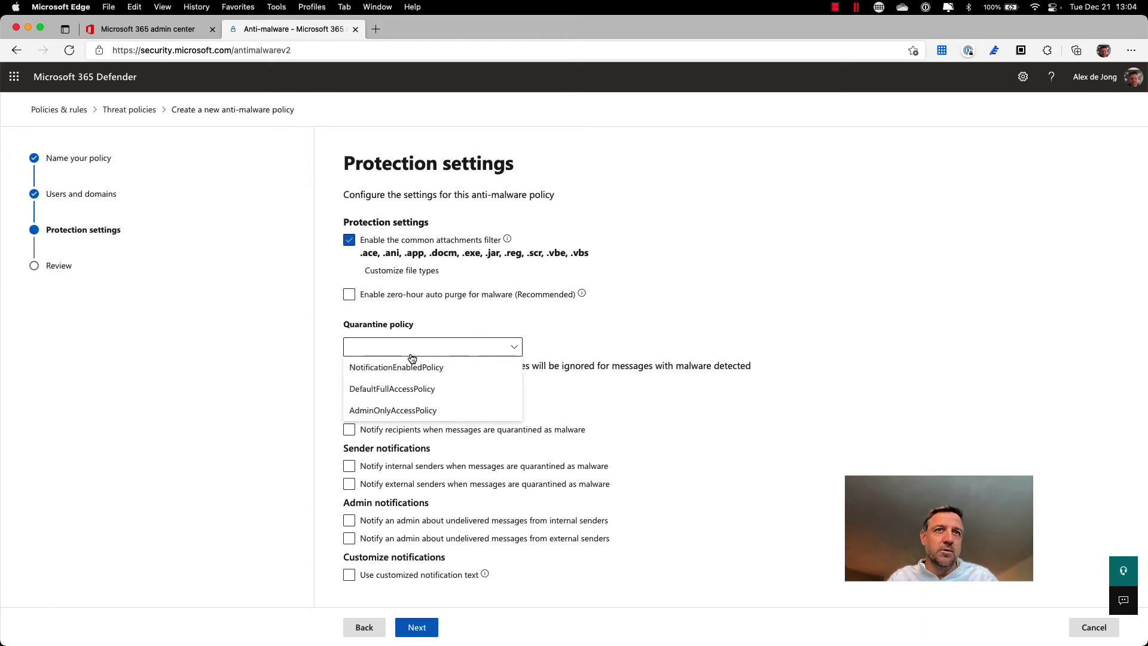
{"action": "left_click", "coordinate": [532, 333]}
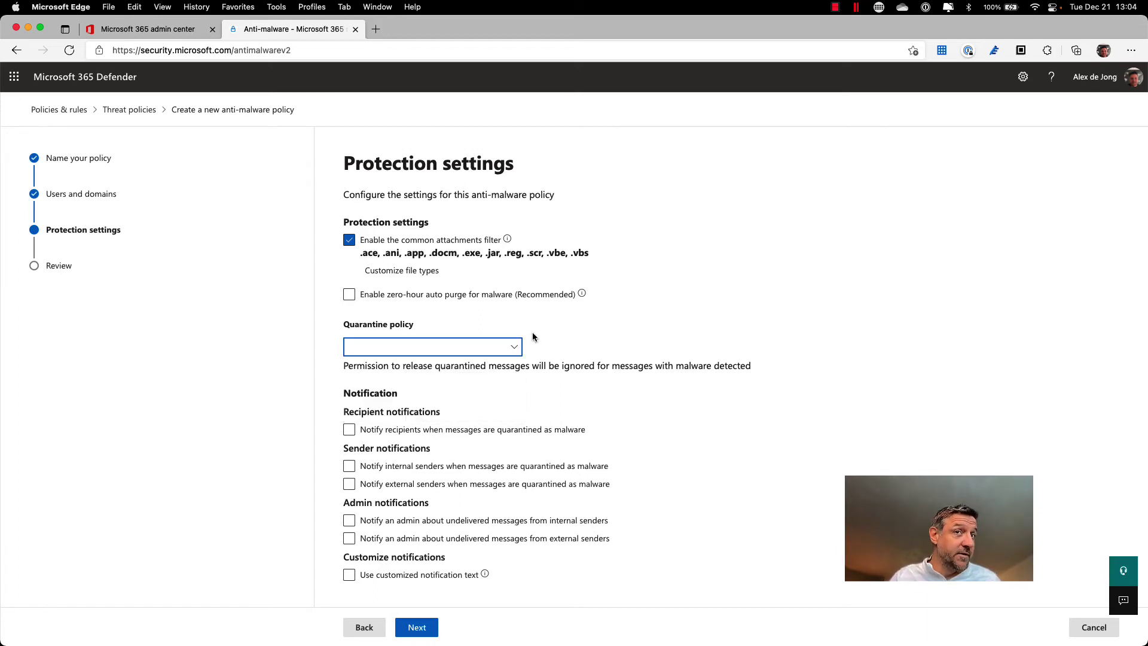
{"action": "left_click", "coordinate": [368, 469]}
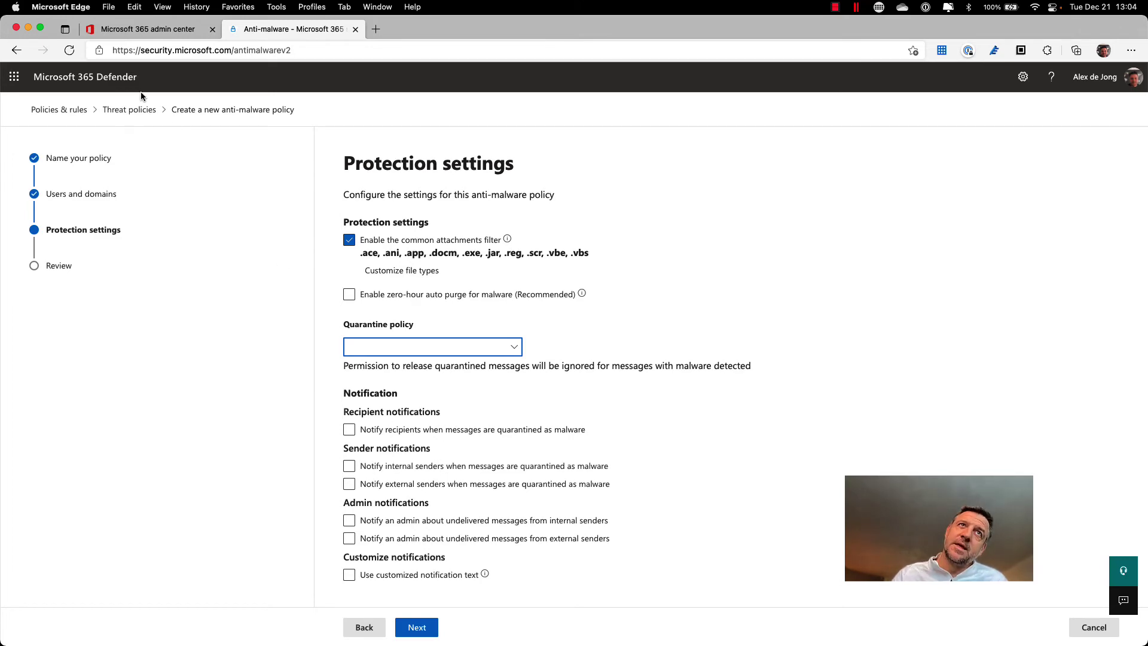
{"action": "left_click", "coordinate": [129, 110]}
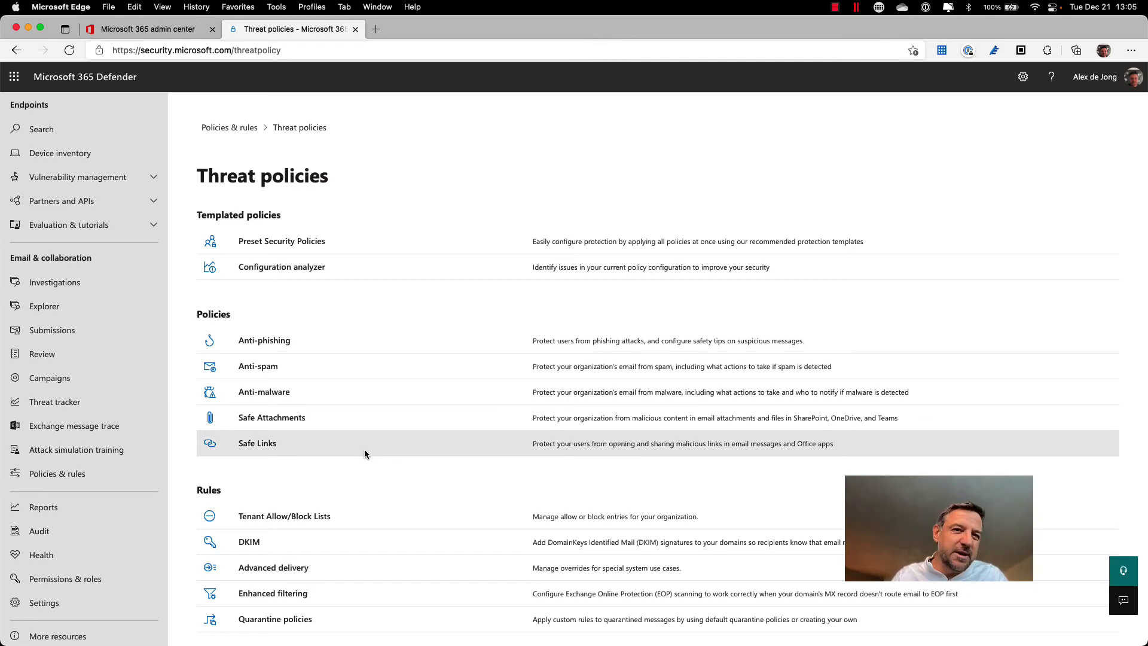
- Start a new Safe Links policy named 'safe links'
{"action": "left_click", "coordinate": [285, 447]}
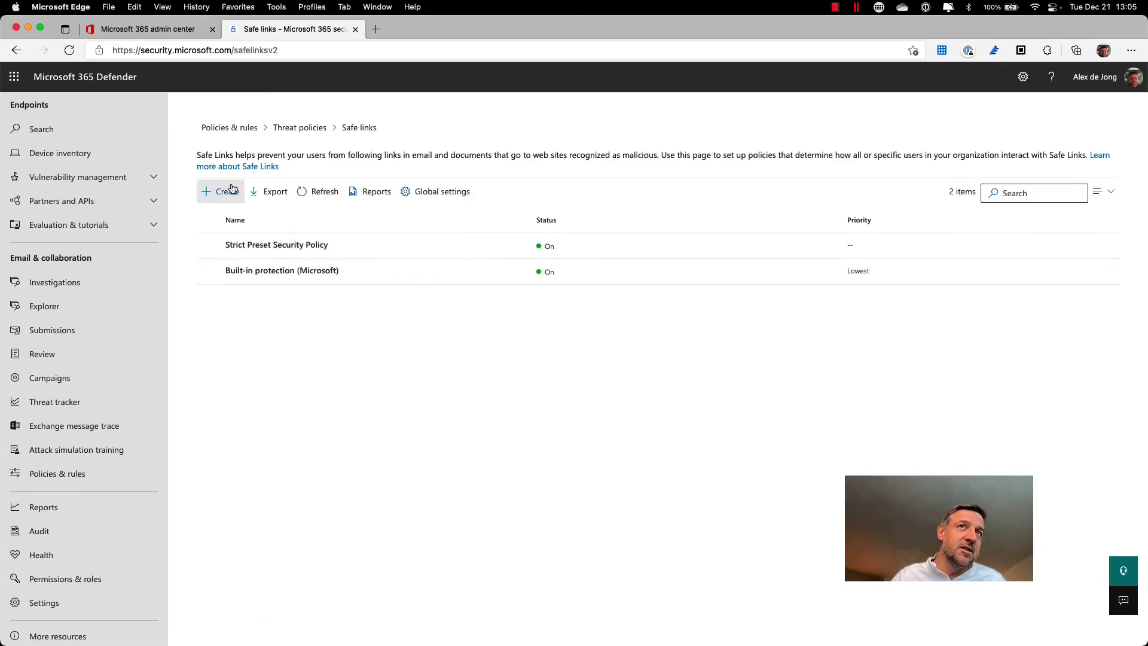
{"action": "left_click", "coordinate": [224, 192]}
{"action": "type", "text": "s"}
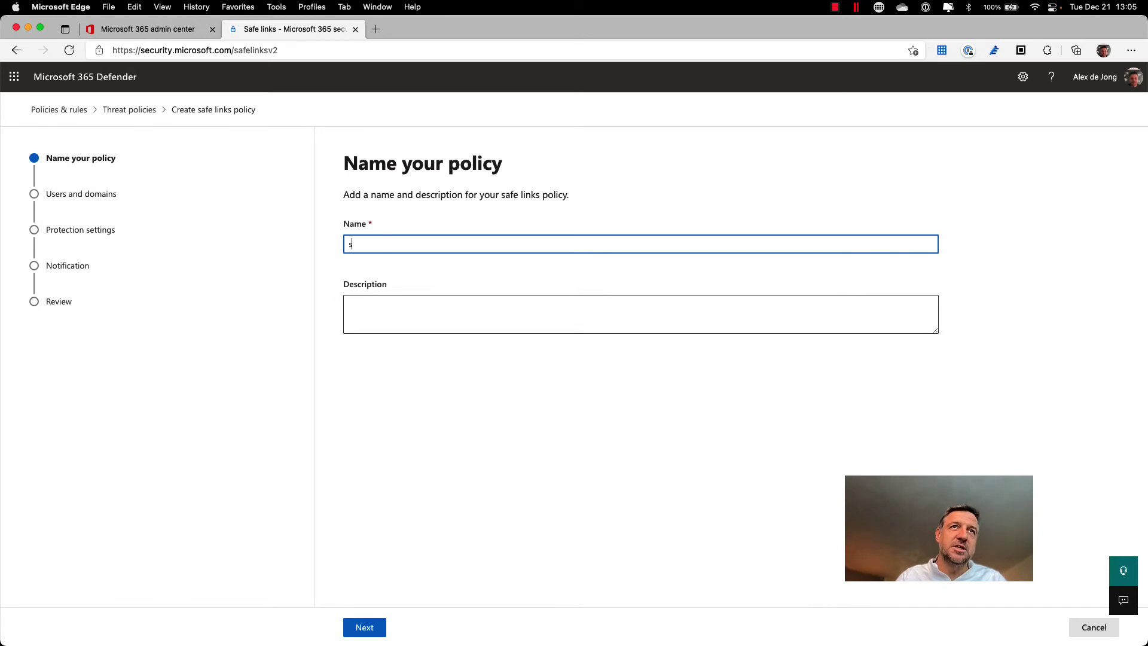
{"action": "type", "text": "afe links"}
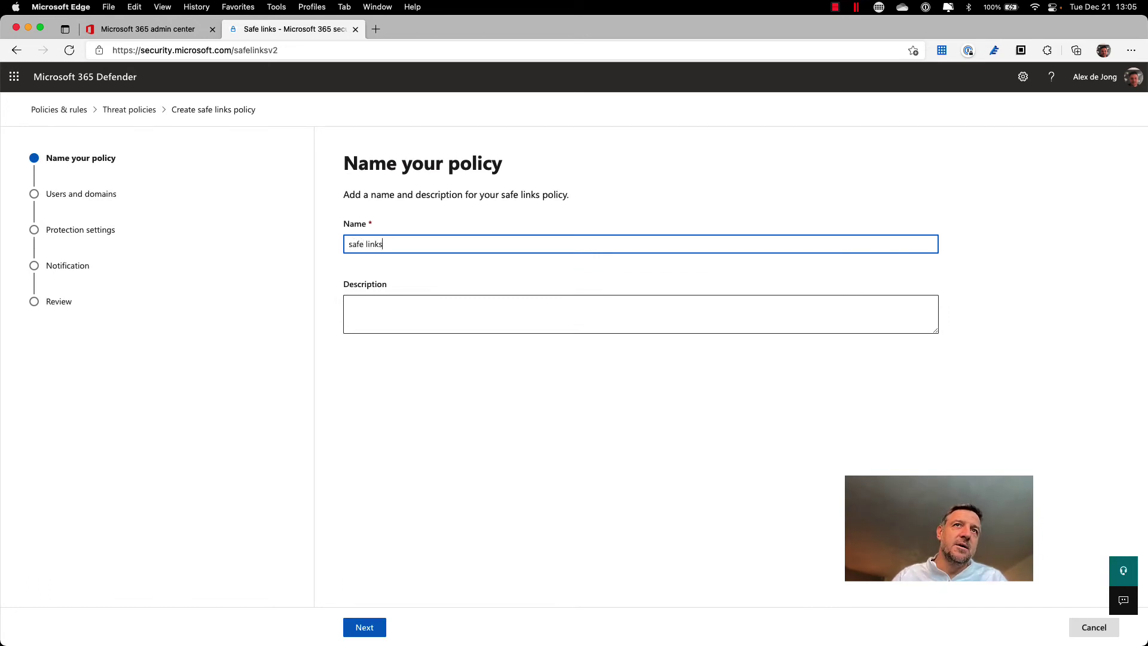
{"action": "left_click", "coordinate": [364, 627]}
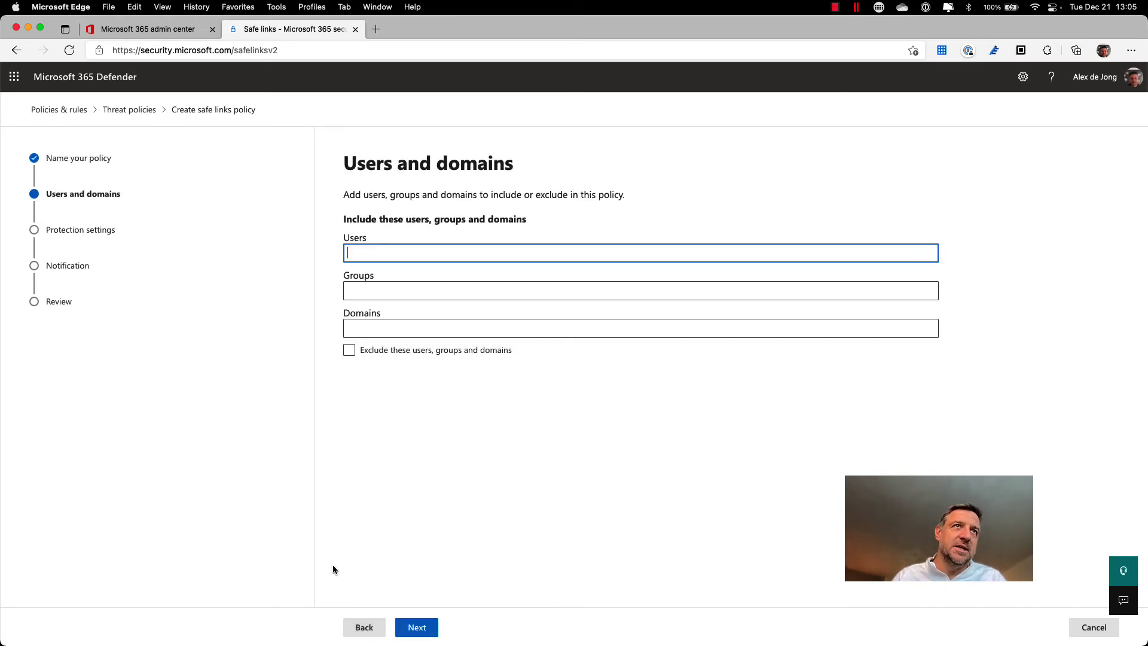
- Include the organization's suggested domain in the policy and continue to protection settings
{"action": "left_click", "coordinate": [384, 330]}
{"action": "type", "text": "alex"}
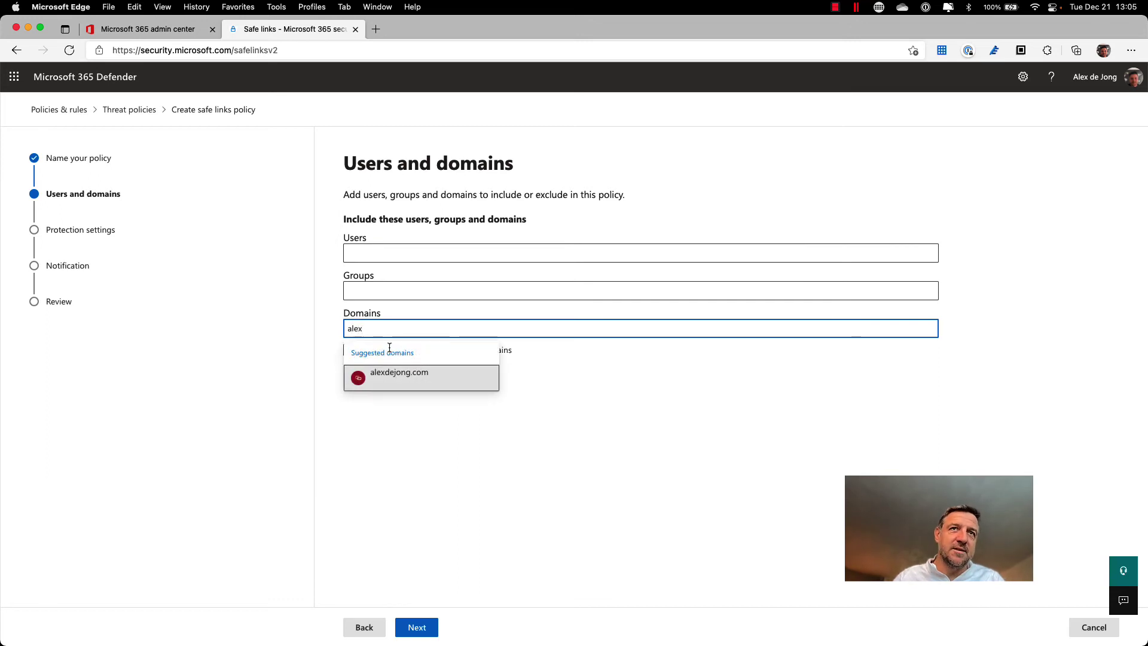
{"action": "left_click", "coordinate": [397, 374]}
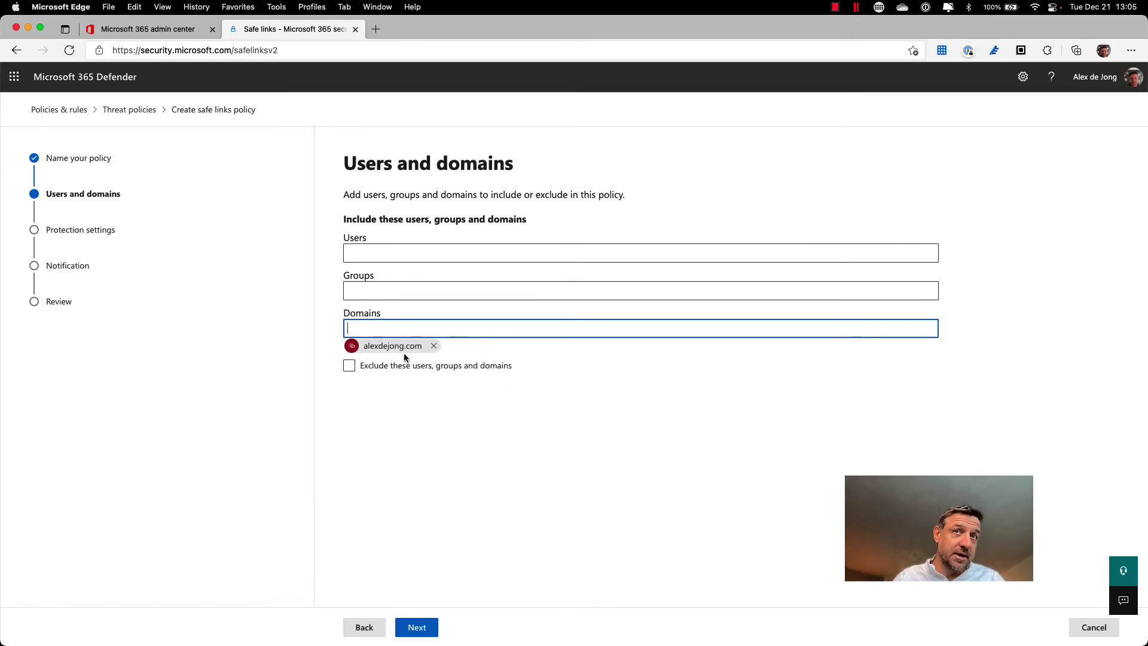
{"action": "left_click", "coordinate": [424, 632]}
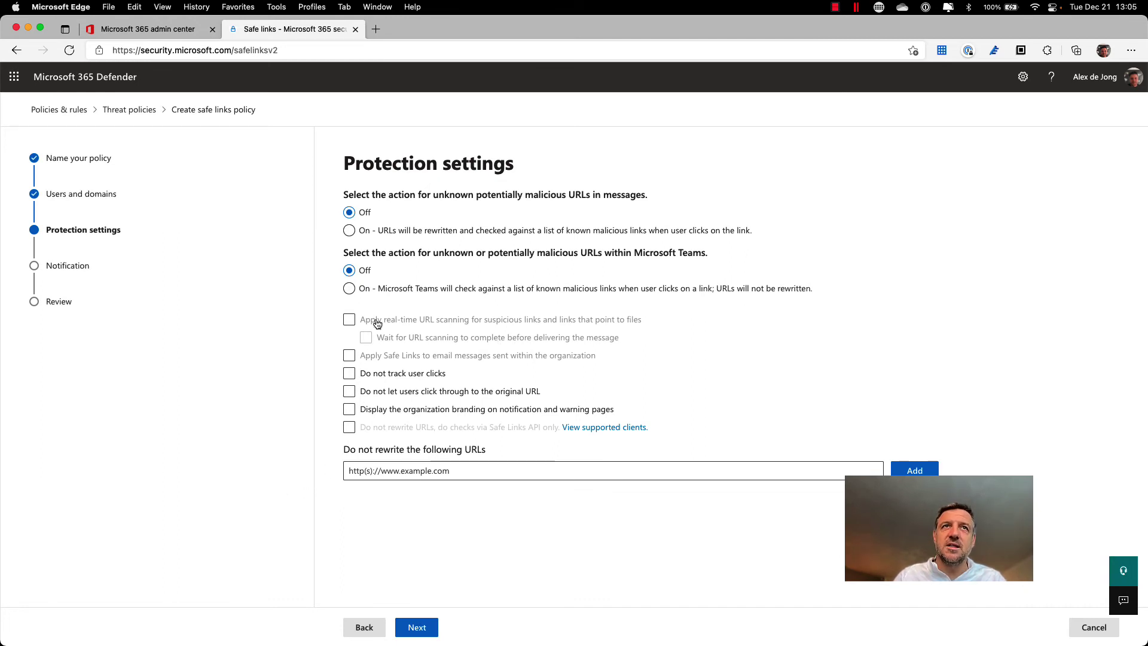
- Turn on URL checking for email messages and Microsoft Teams, leaving URL rewriting enabled
{"action": "left_click", "coordinate": [417, 232]}
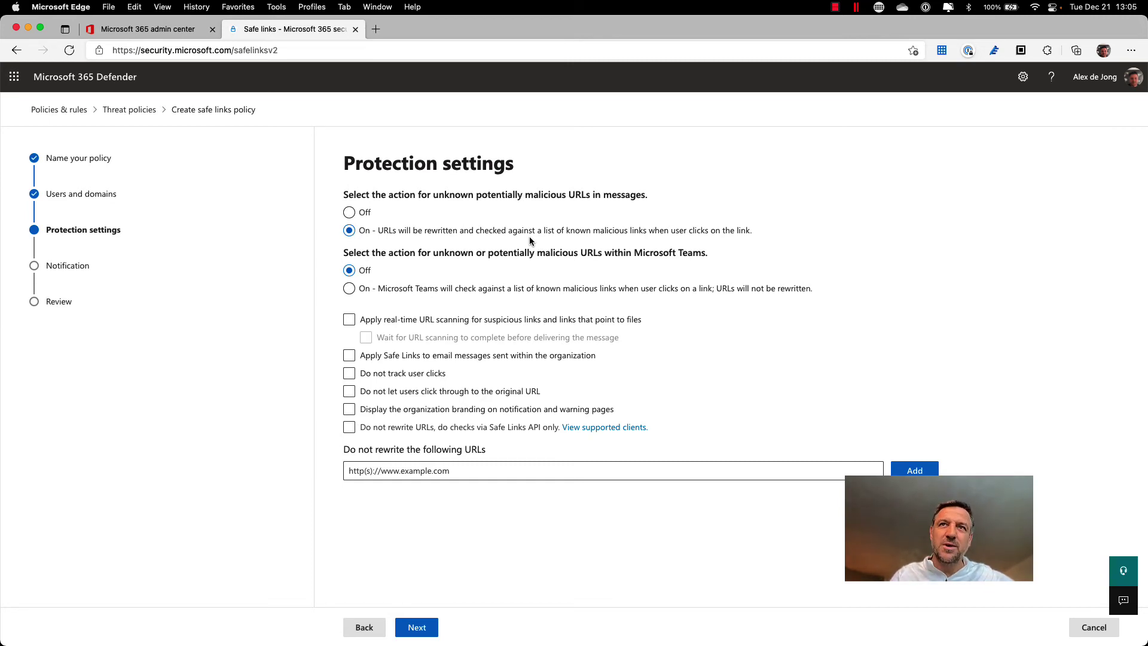
{"action": "left_click", "coordinate": [425, 291]}
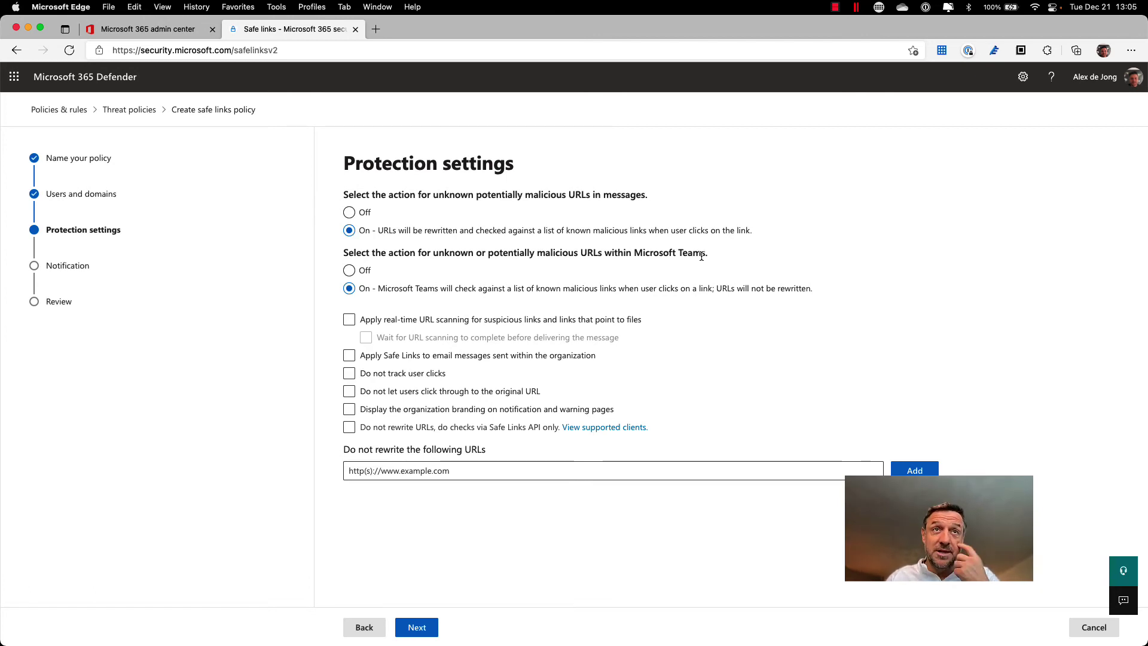
{"action": "left_click", "coordinate": [392, 428]}
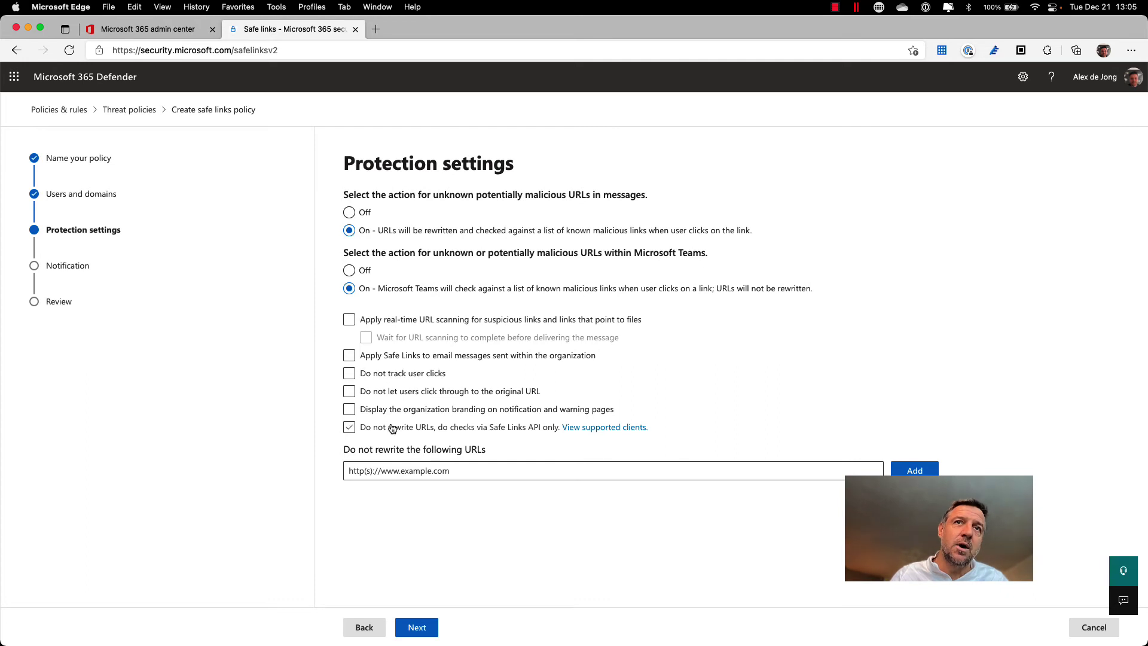
{"action": "left_click", "coordinate": [392, 428]}
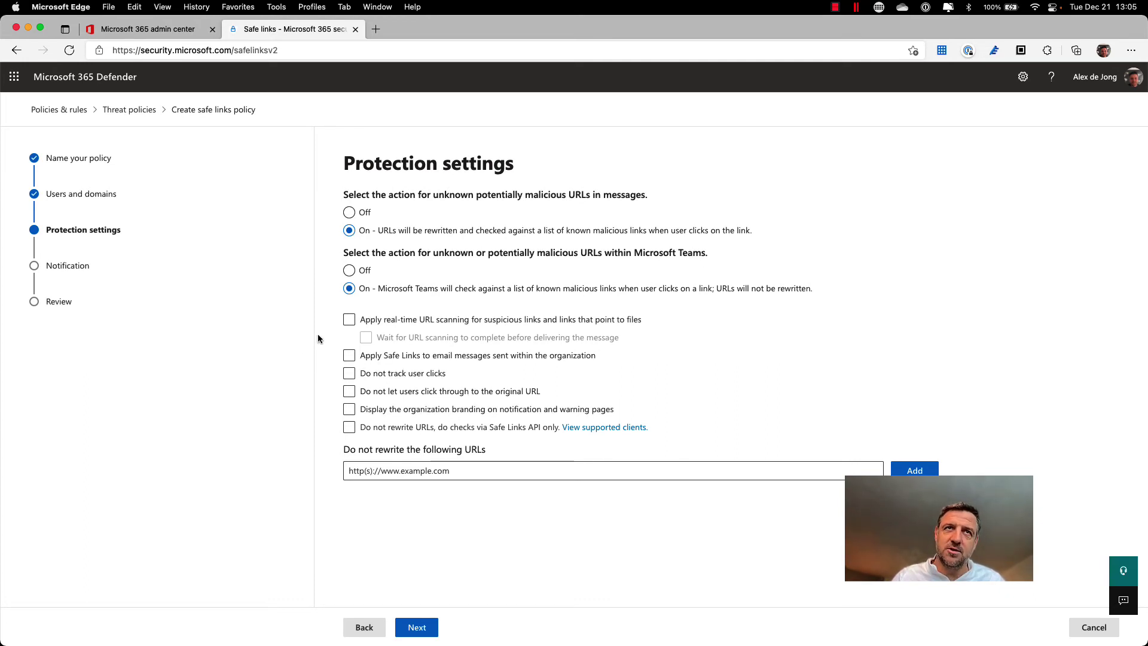
- Enable real-time scanning with delivery held until complete, cover internal mail, and block click-through
{"action": "left_click", "coordinate": [418, 326]}
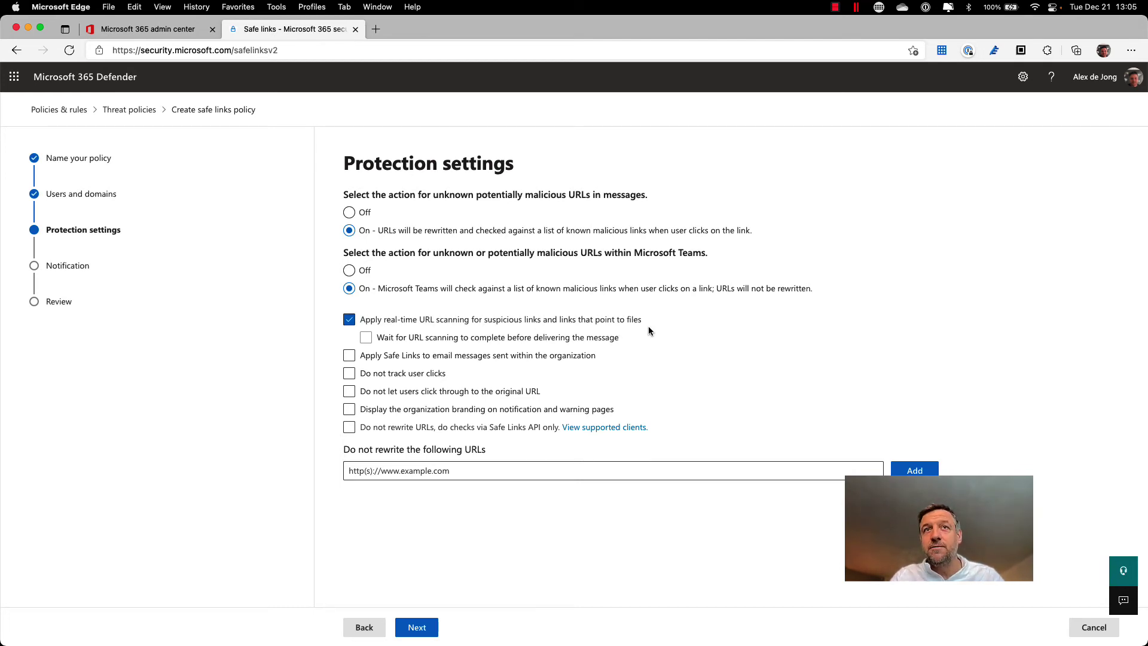
{"action": "left_click", "coordinate": [396, 338]}
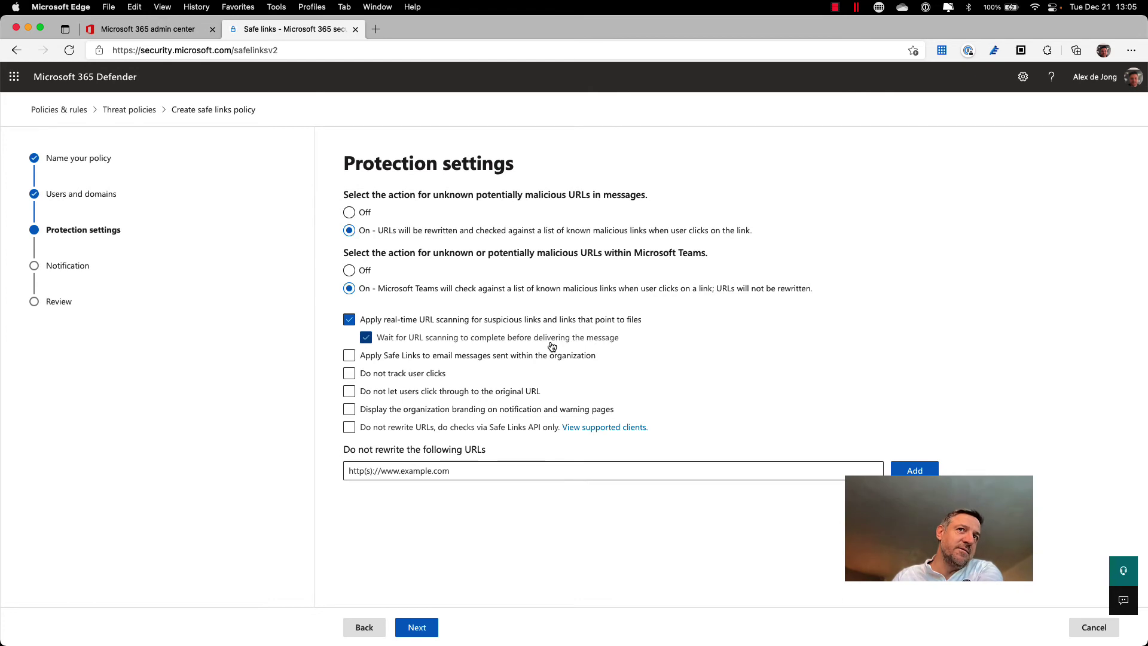
{"action": "left_click", "coordinate": [349, 357]}
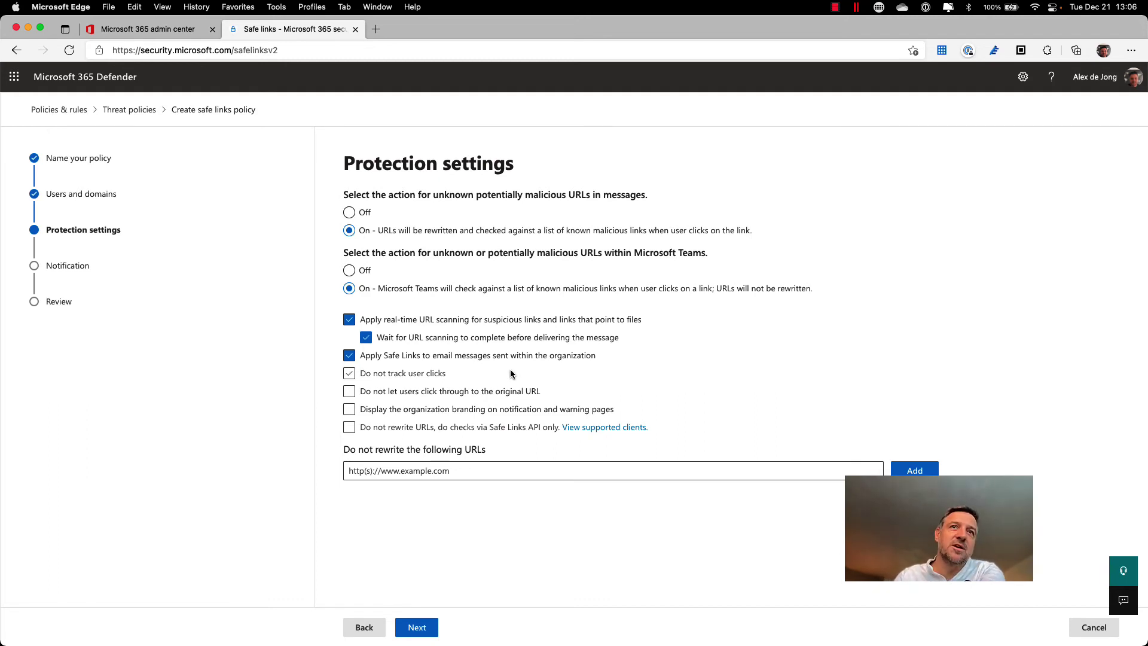
{"action": "left_click", "coordinate": [396, 394]}
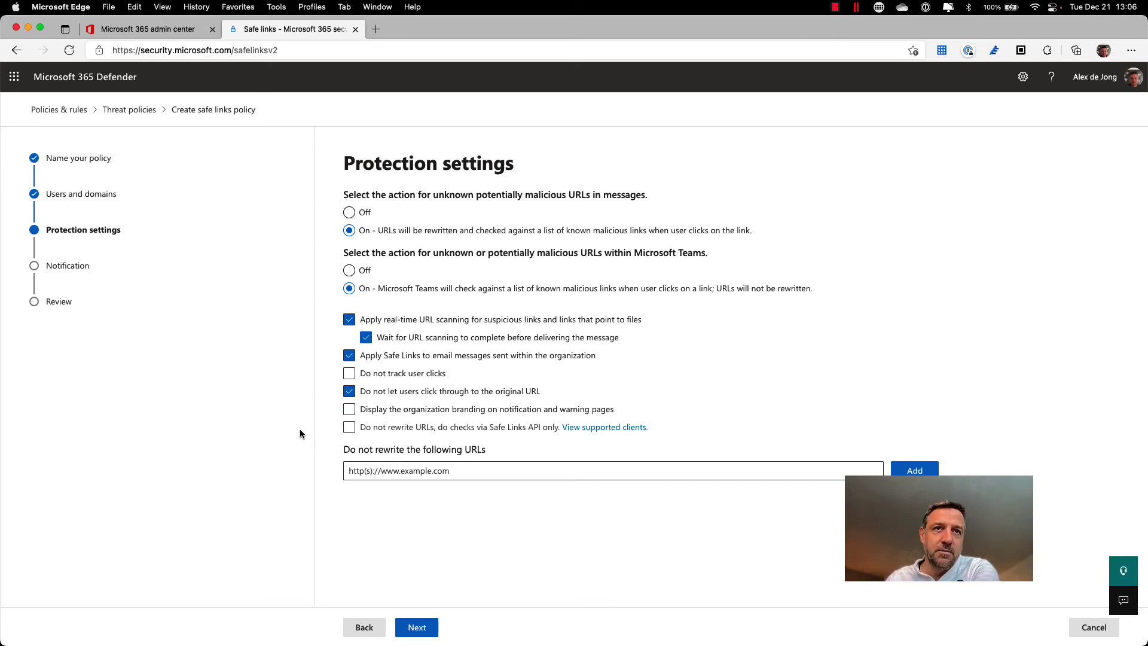
{"action": "left_click", "coordinate": [416, 627]}
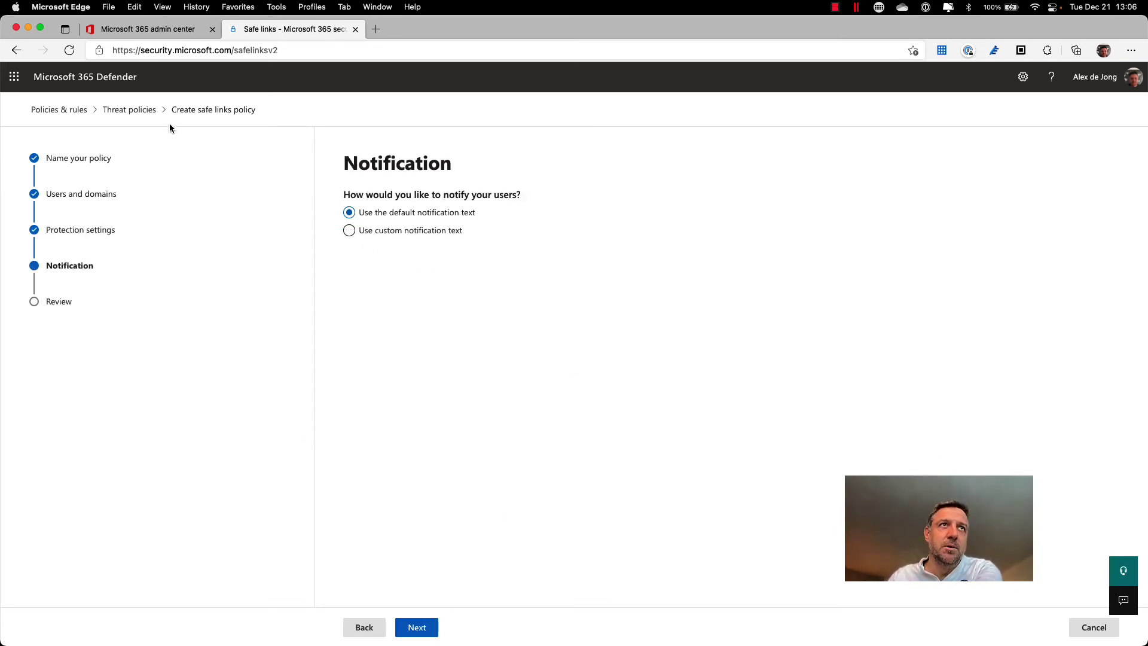
- Start a new Safe Attachments policy named 'safe attach'
{"action": "left_click", "coordinate": [132, 110]}
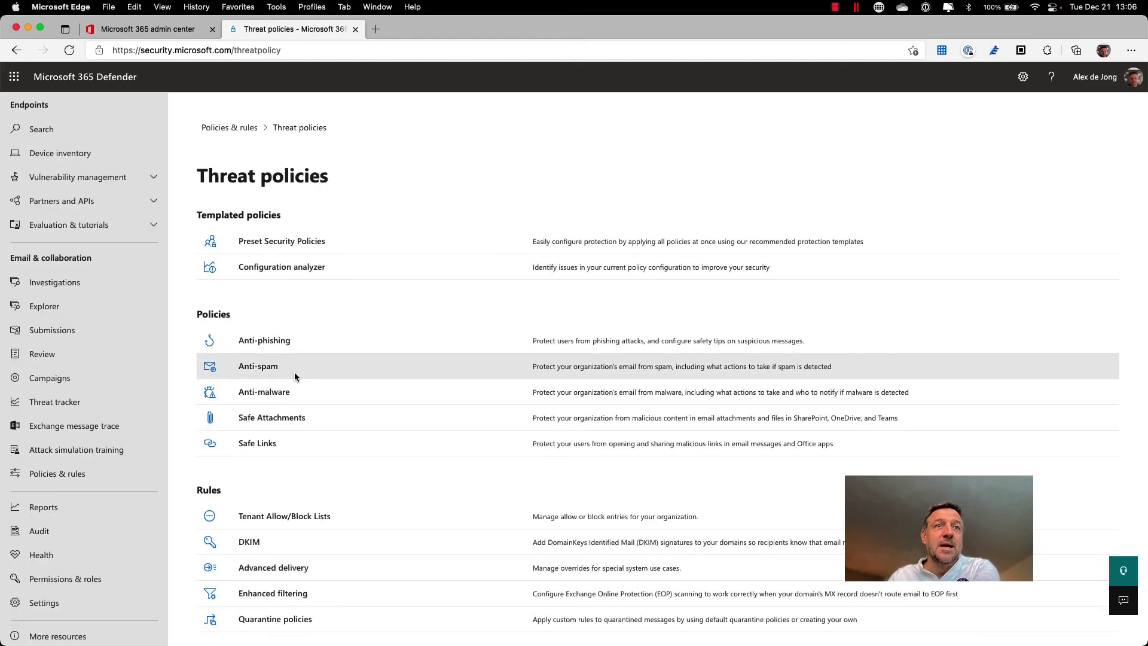
{"action": "left_click", "coordinate": [264, 422]}
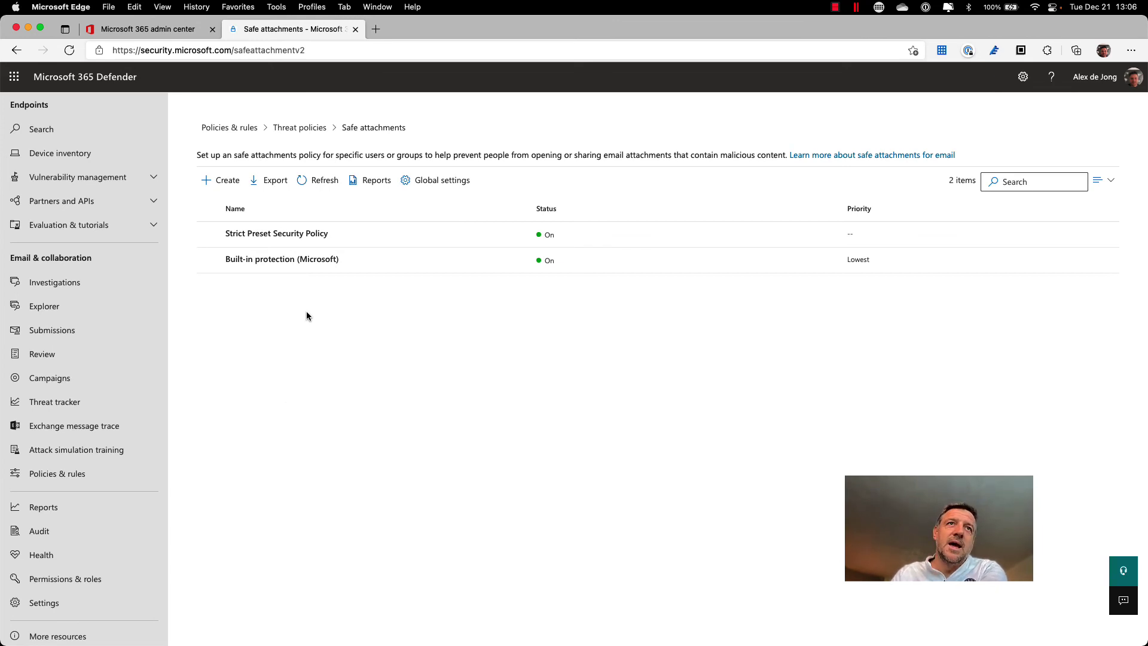
{"action": "left_click", "coordinate": [224, 180]}
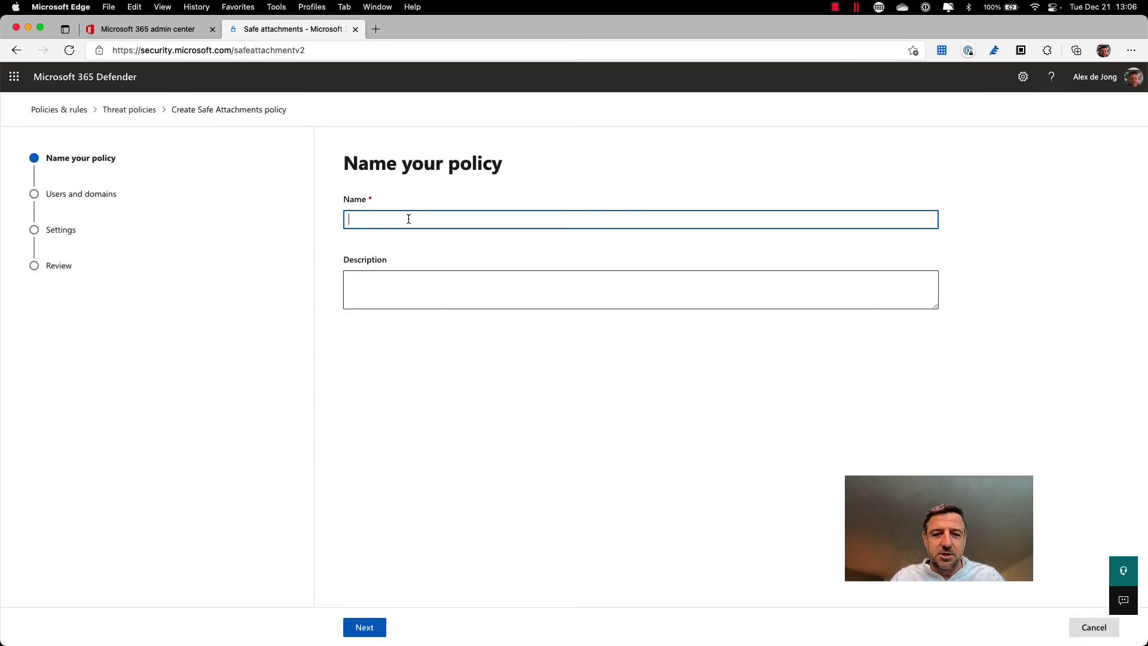
{"action": "type", "text": "safe attach"}
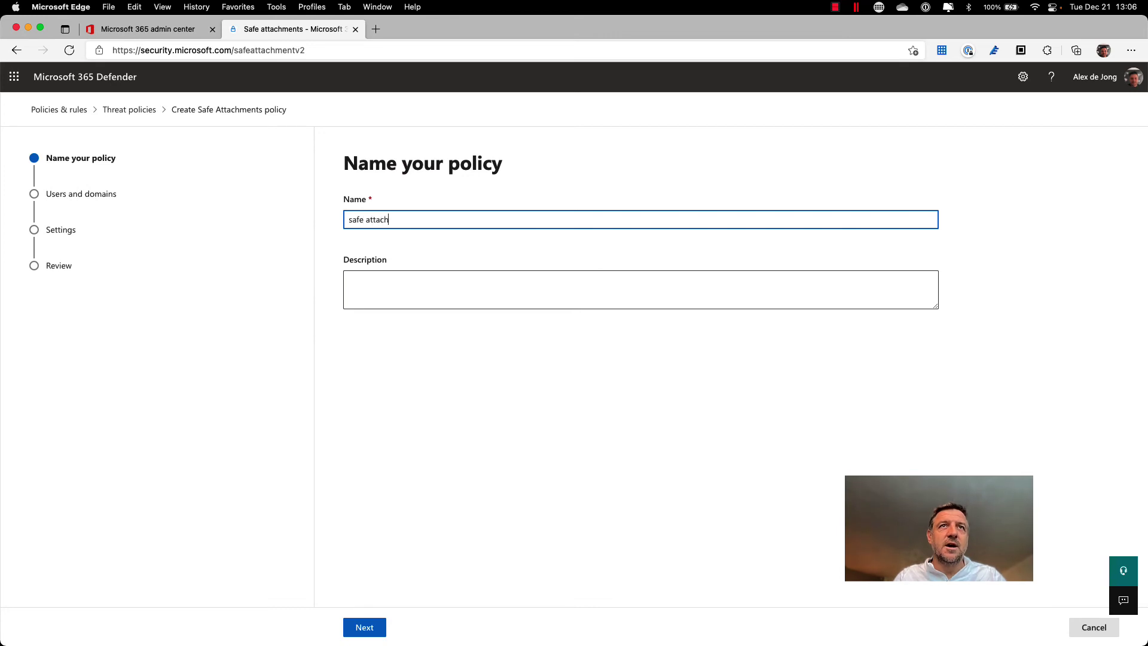
{"action": "left_click", "coordinate": [364, 627]}
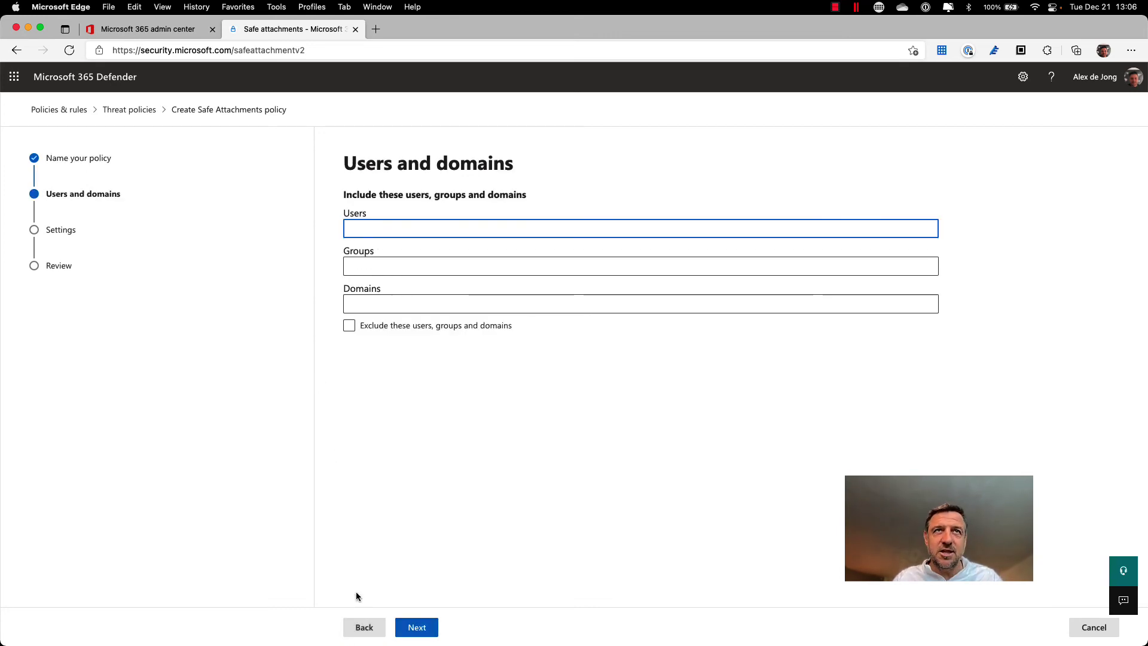
- Add the organization's suggested domain to the policy and continue to its Settings step
{"action": "left_click", "coordinate": [399, 305]}
{"action": "type", "text": "alex"}
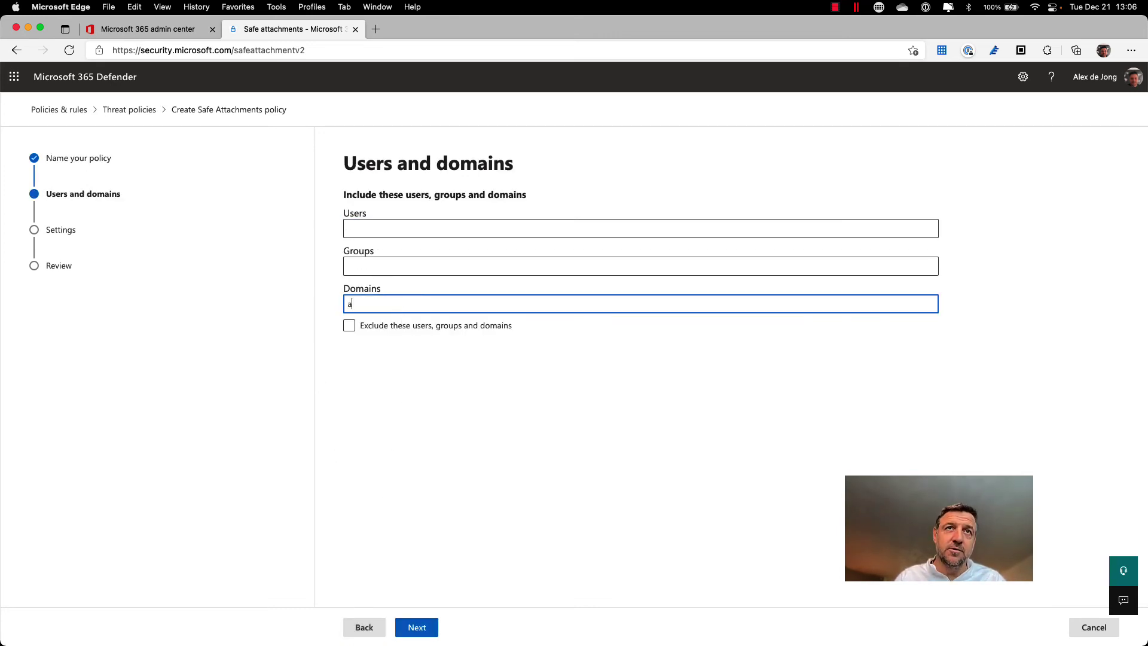
{"action": "left_click", "coordinate": [420, 357]}
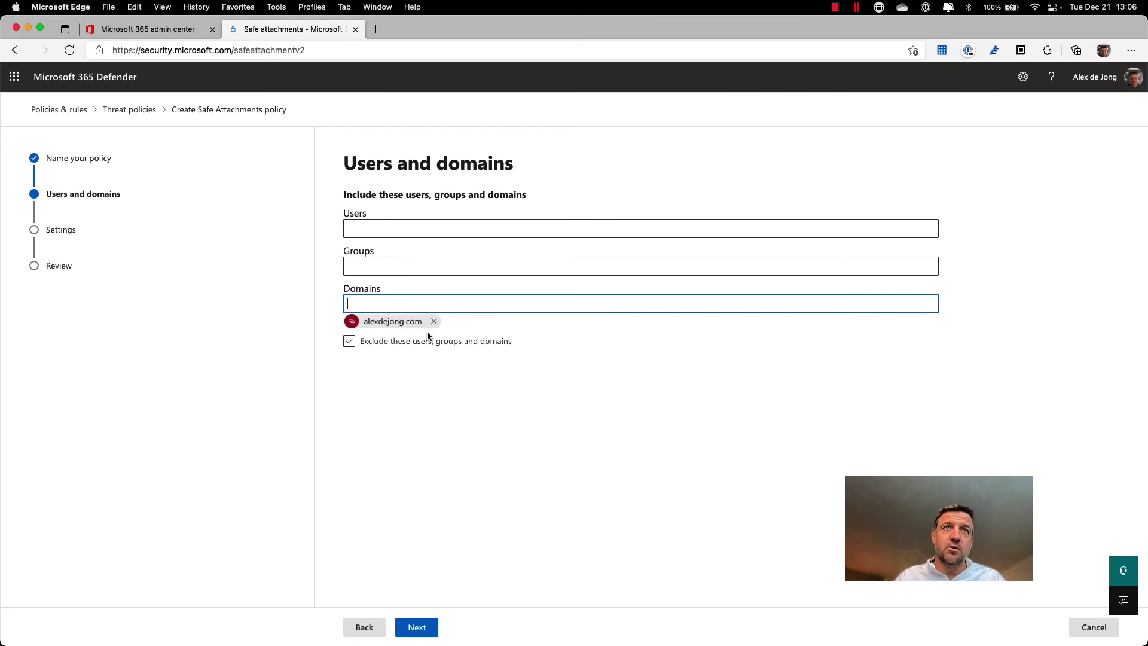
{"action": "left_click", "coordinate": [419, 627]}
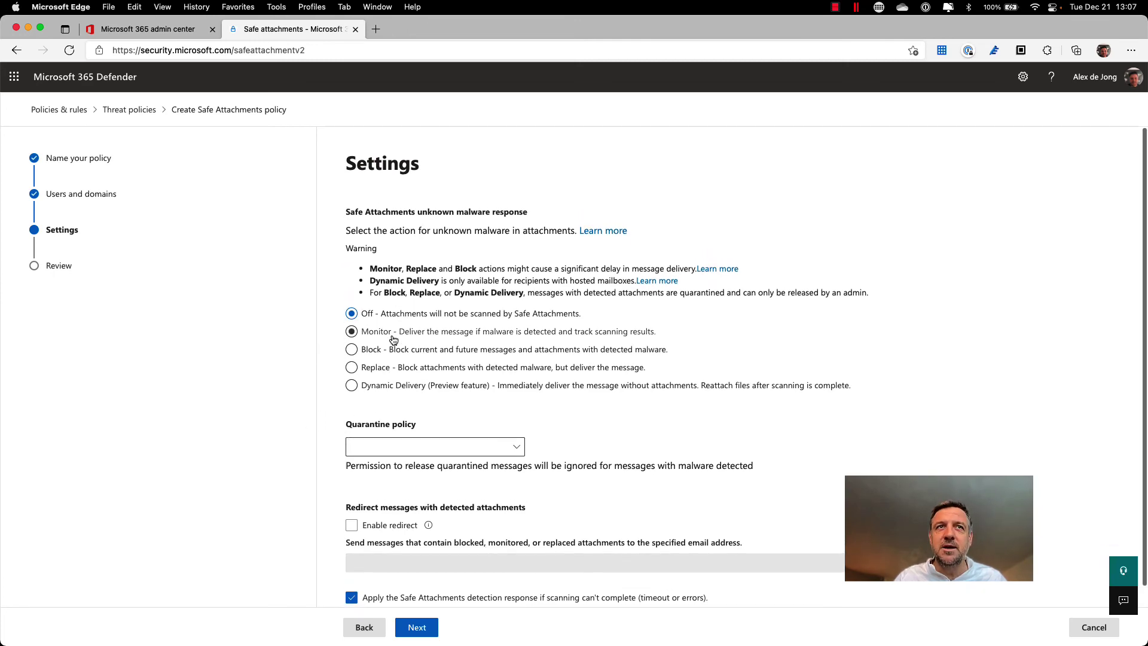
{"action": "scroll", "coordinate": [392, 337], "scroll_direction": "up", "scroll_amount": 5}
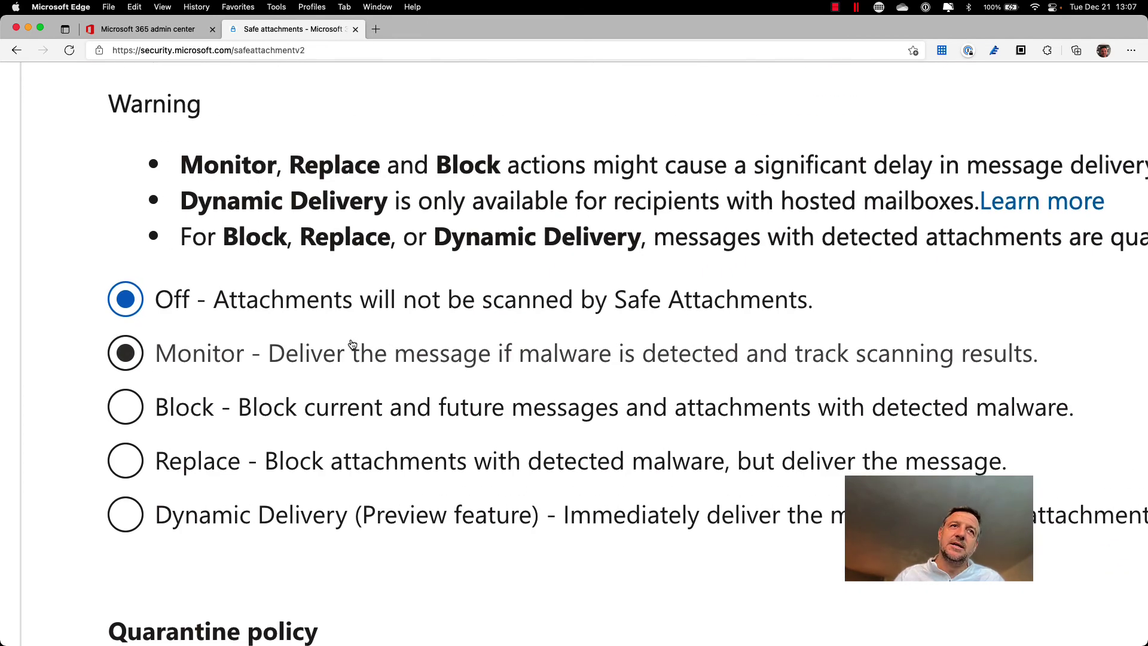
{"action": "scroll", "coordinate": [353, 338], "scroll_direction": "down", "scroll_amount": 1}
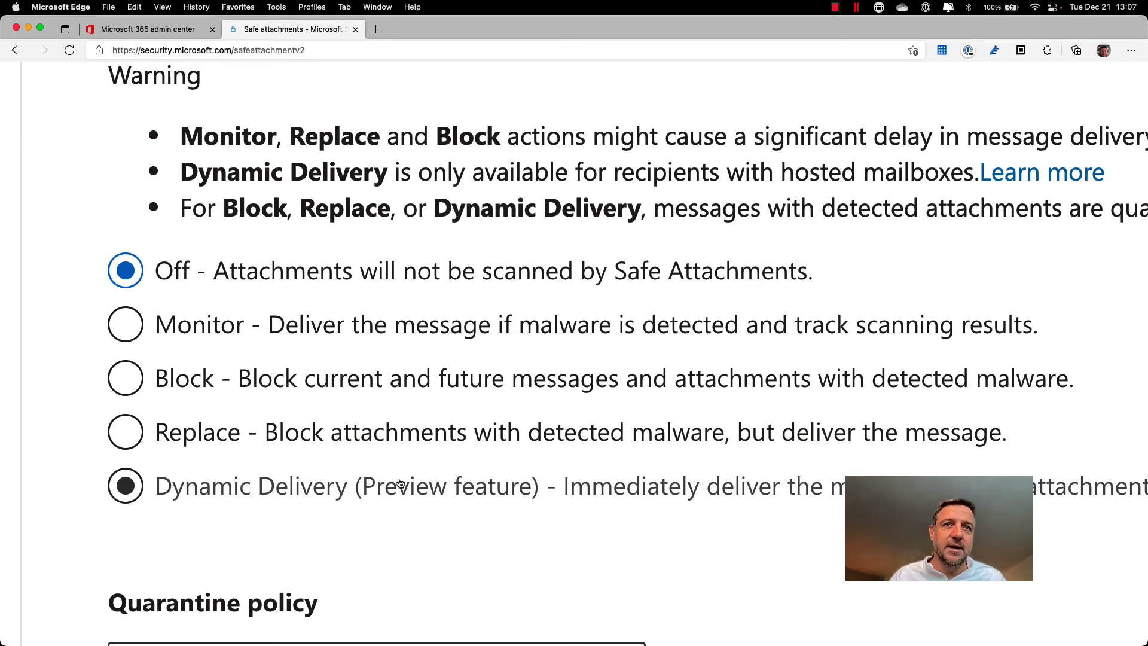
{"action": "scroll", "coordinate": [404, 487], "scroll_direction": "down", "scroll_amount": 5}
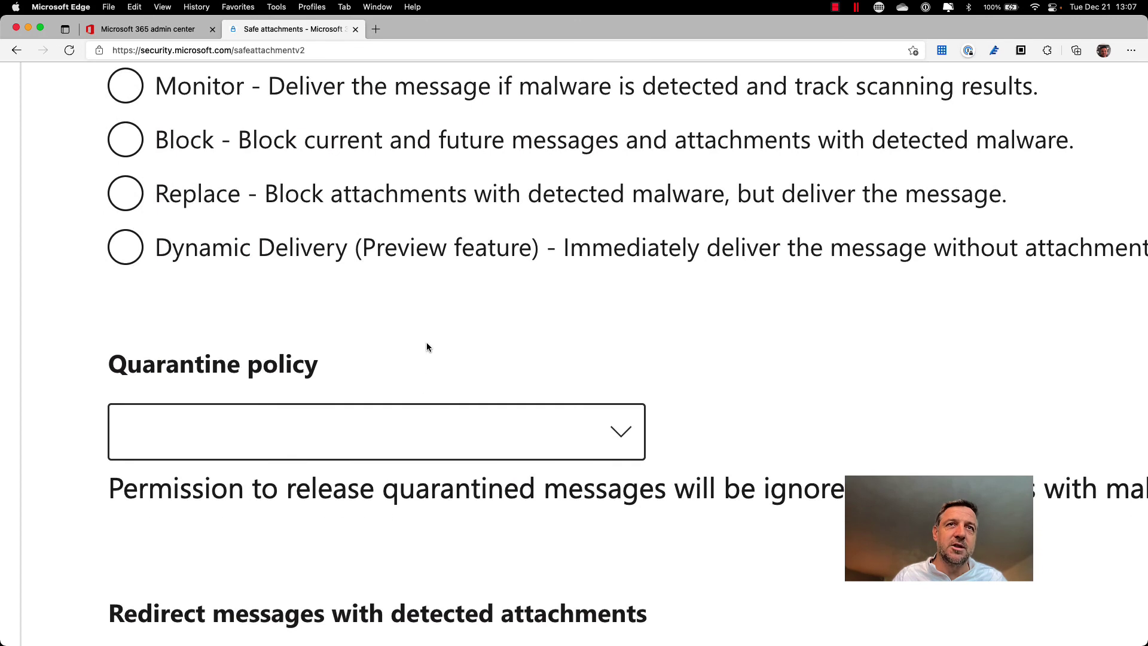
{"action": "key", "text": "super+0"}
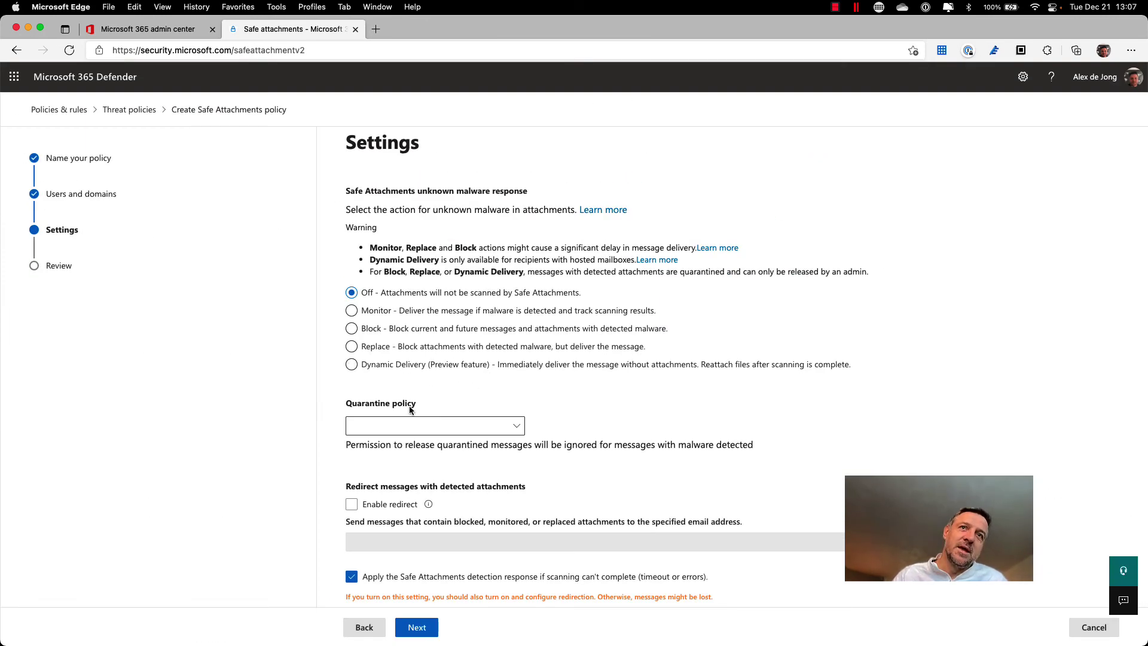
- Look over the quarantine policy list without choosing one, then abandon the Safe Attachments wizard
{"action": "left_click", "coordinate": [418, 427]}
{"action": "left_click", "coordinate": [510, 397]}
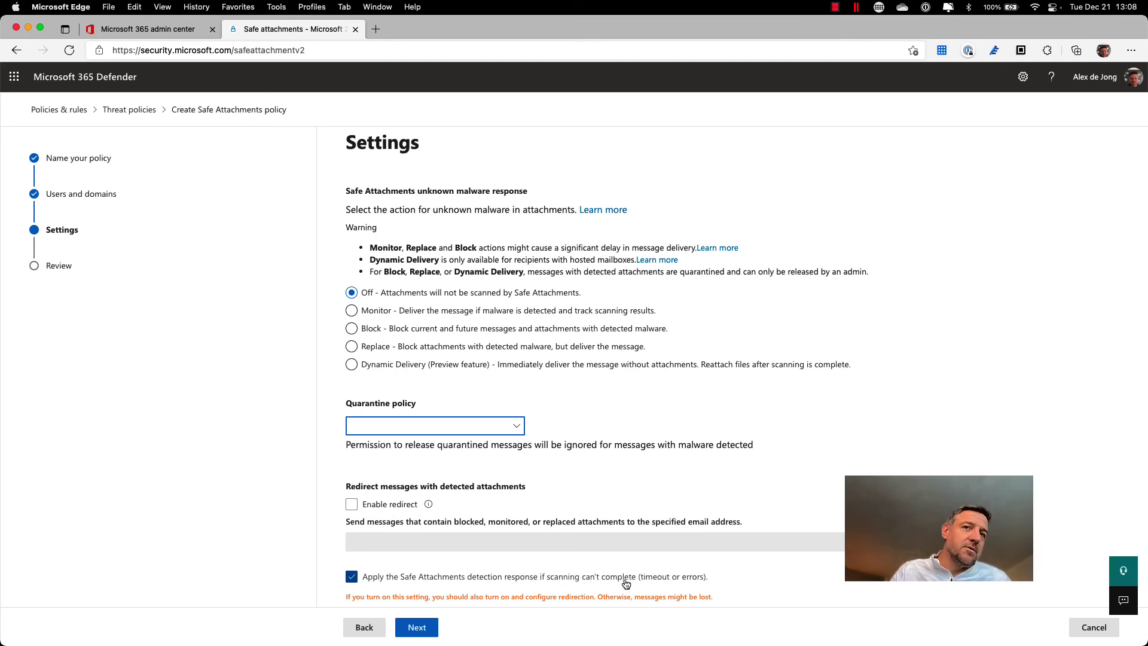
{"action": "scroll", "coordinate": [472, 490], "scroll_direction": "up", "scroll_amount": 3}
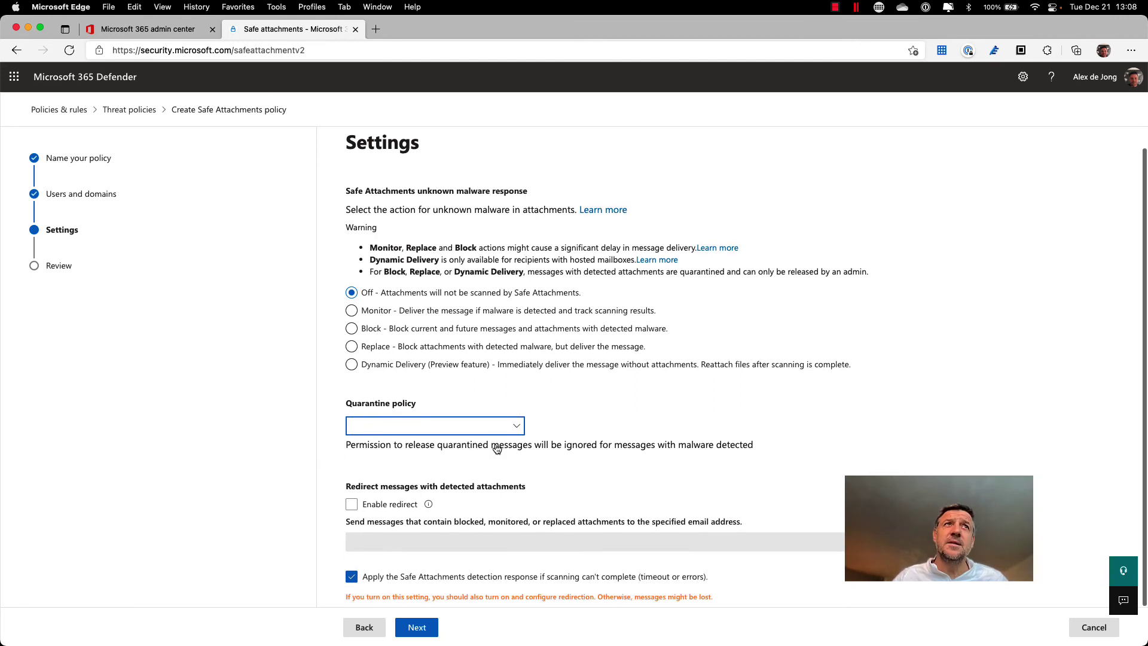
{"action": "left_click", "coordinate": [129, 110]}
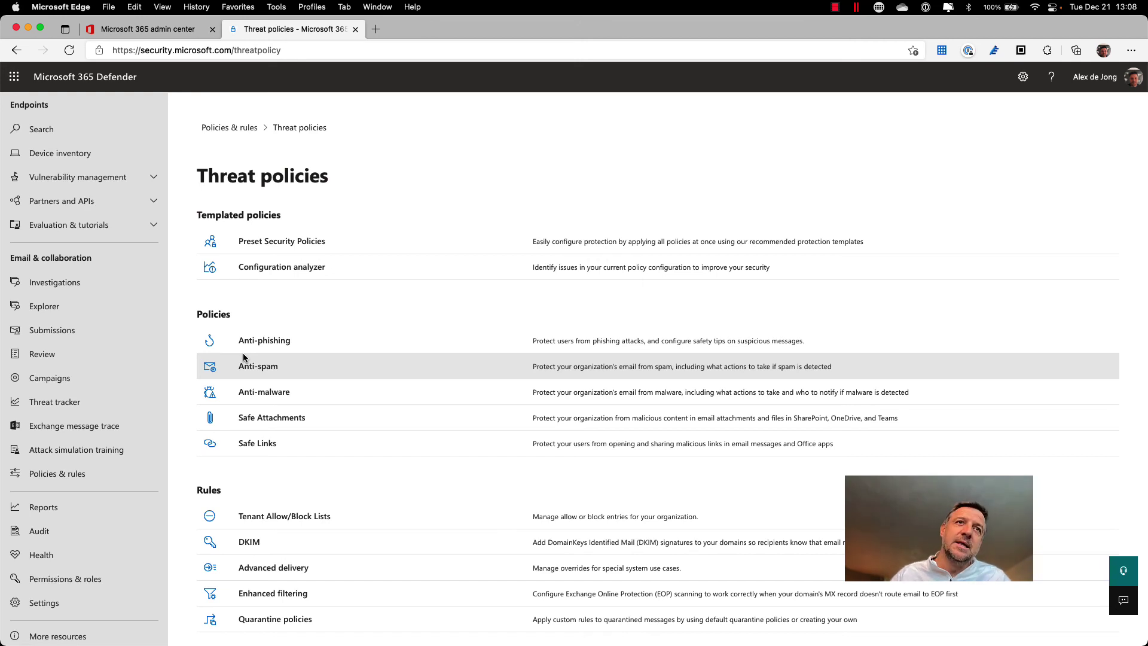
- Apply Strict preset protection to both domains through its Manage wizard, then return to Threat policies
{"action": "left_click", "coordinate": [272, 242]}
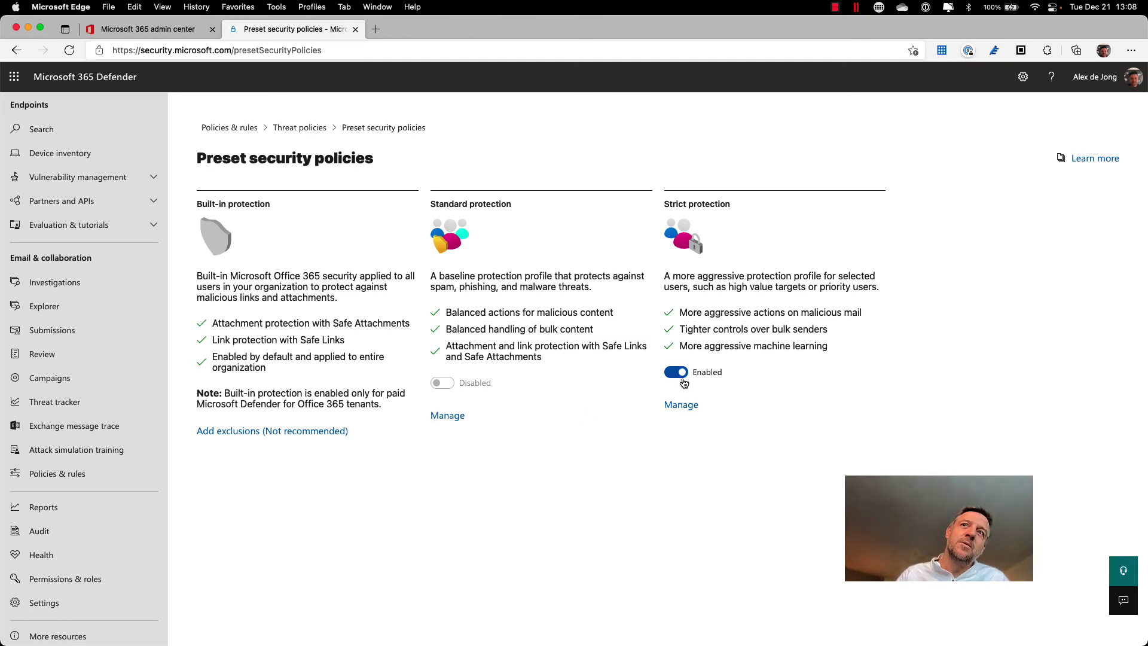
{"action": "left_click", "coordinate": [678, 405]}
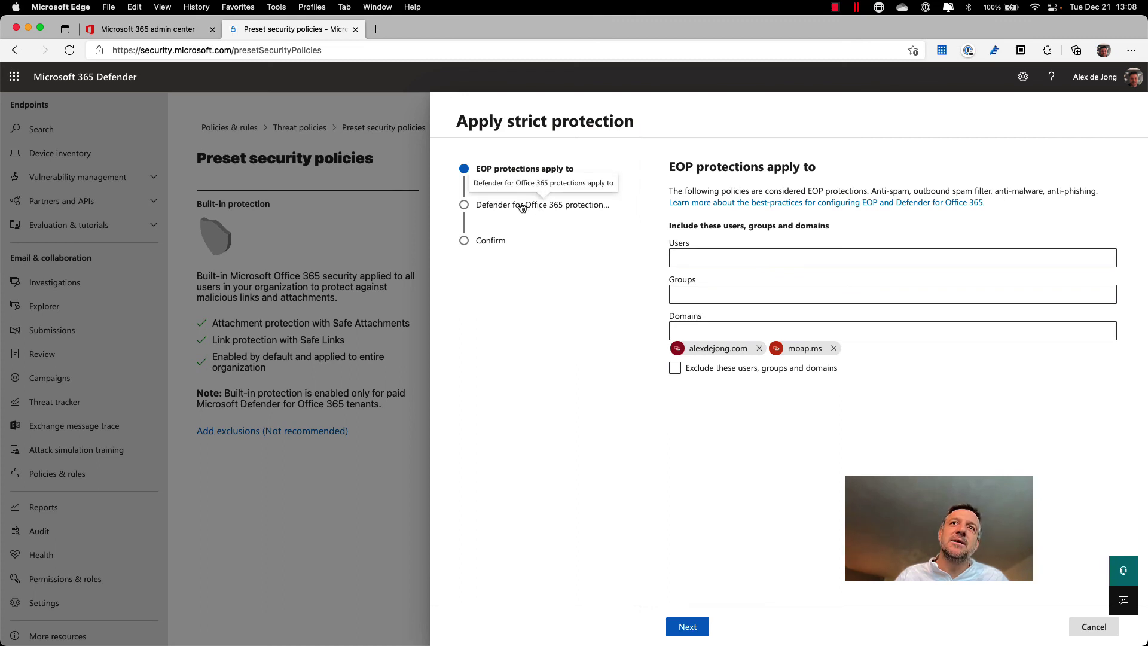
{"action": "left_click", "coordinate": [686, 626]}
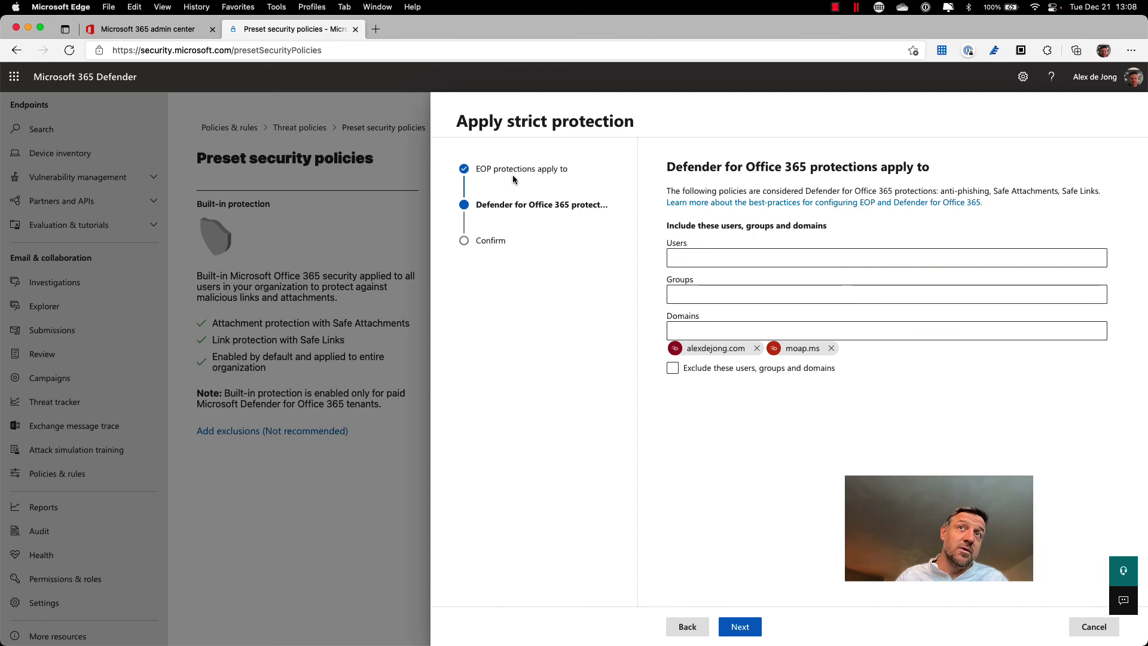
{"action": "left_click", "coordinate": [739, 632]}
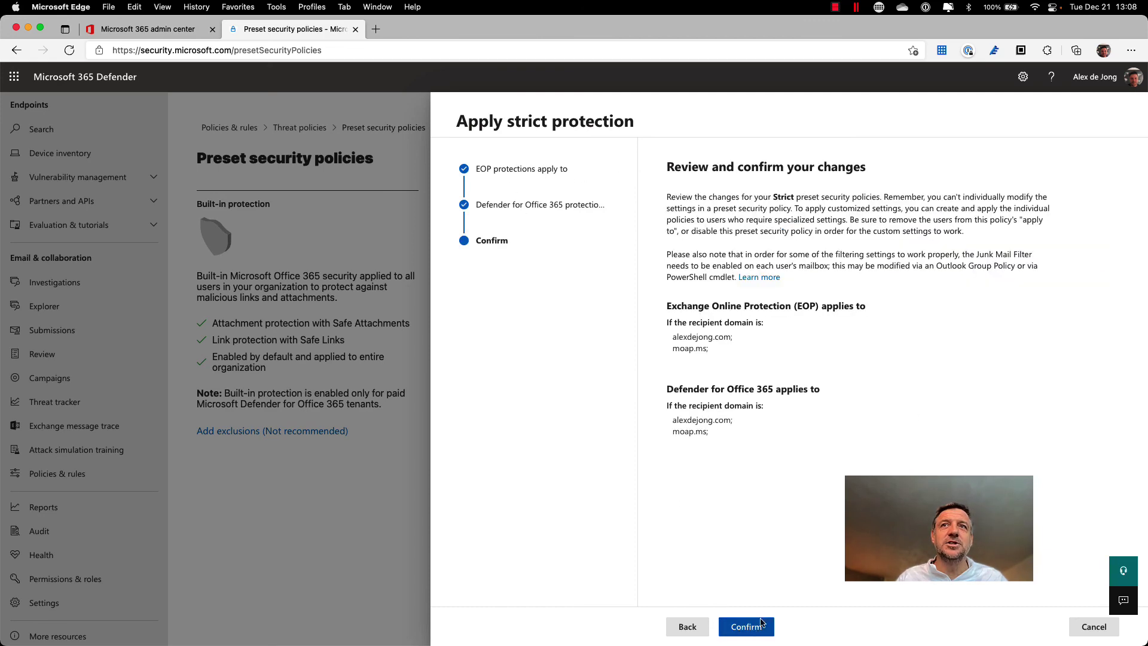
{"action": "left_click", "coordinate": [1080, 626]}
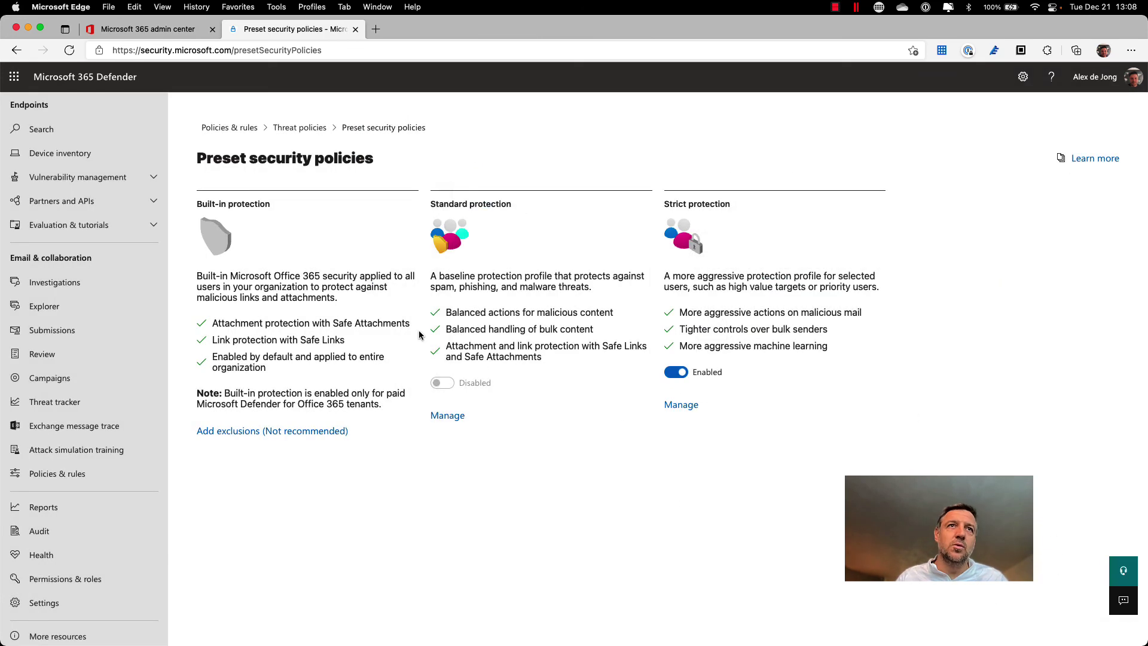
{"action": "left_click", "coordinate": [301, 136]}
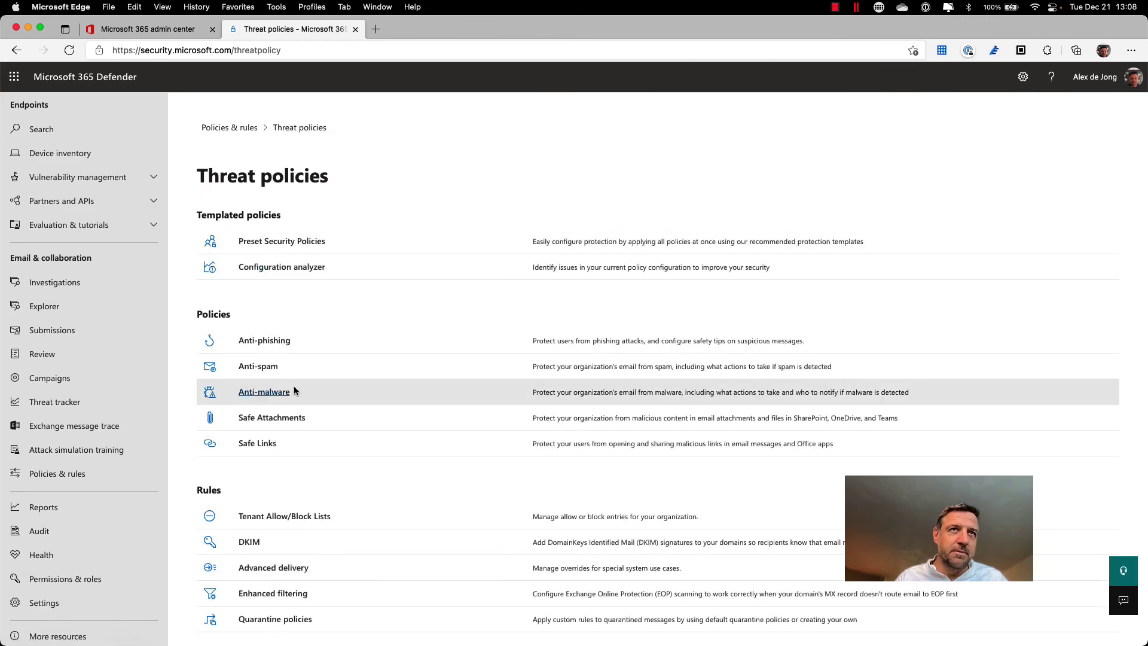
- Review the Strict Preset Security Policy details in the anti-phishing policies list
{"action": "left_click", "coordinate": [273, 341]}
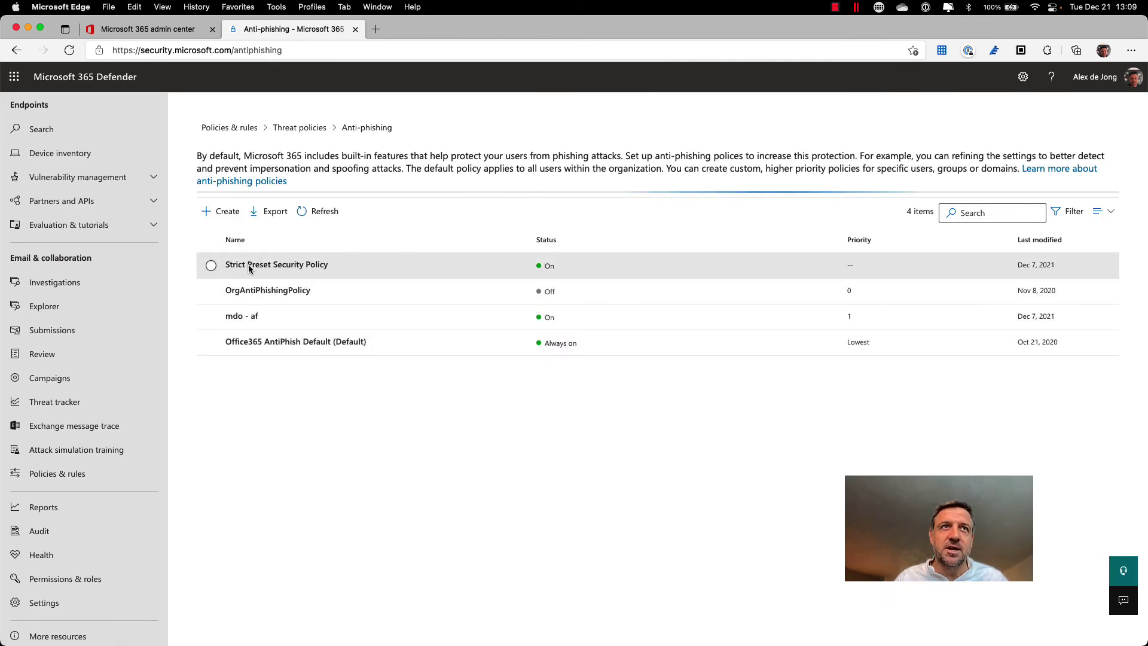
{"action": "left_click", "coordinate": [298, 270]}
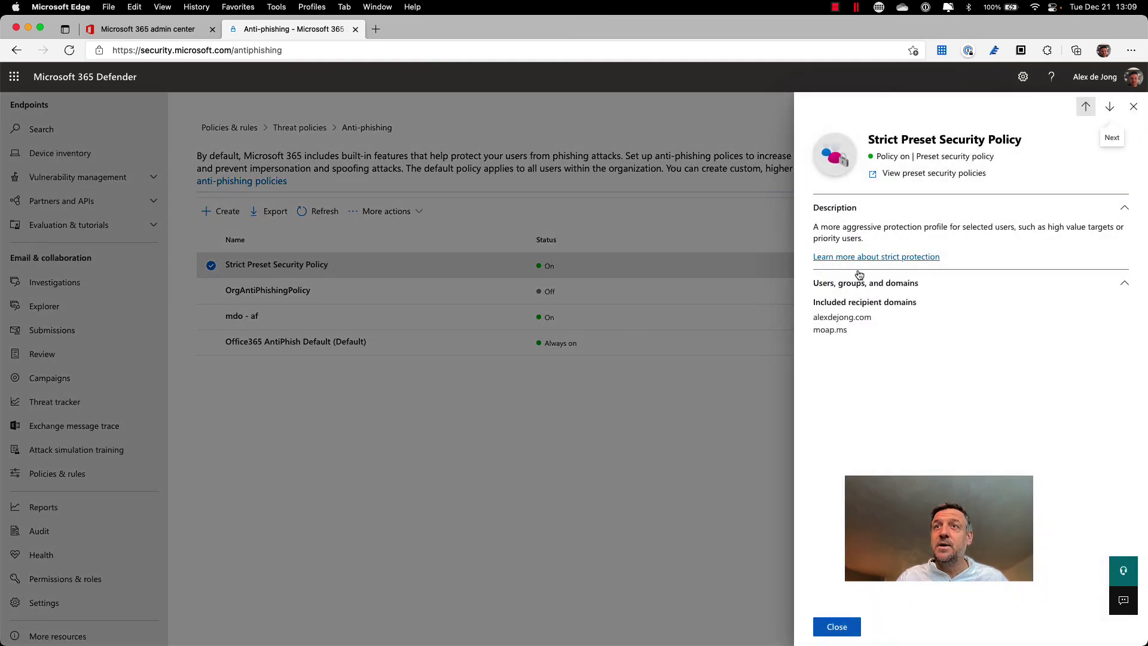
{"action": "left_click", "coordinate": [1133, 107]}
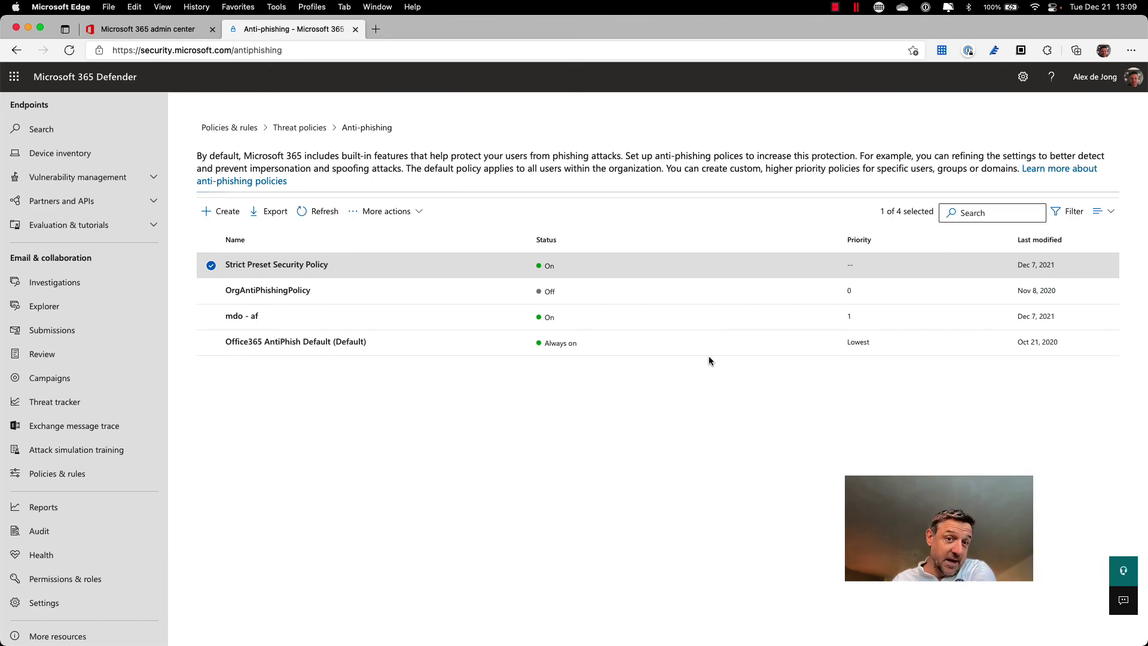
{"action": "left_click", "coordinate": [306, 132]}
- Check the anti-spam, anti-malware, Safe Attachments and Safe Links lists, then reopen Preset Security Policies
{"action": "left_click", "coordinate": [261, 366]}
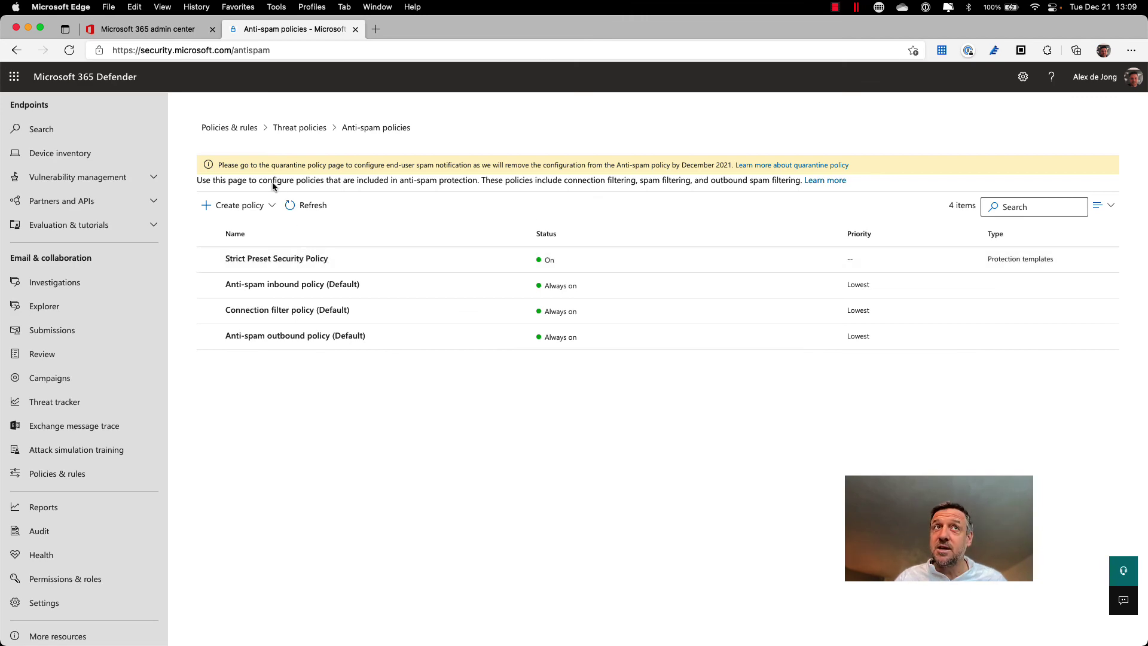
{"action": "left_click", "coordinate": [300, 129]}
{"action": "left_click", "coordinate": [267, 392]}
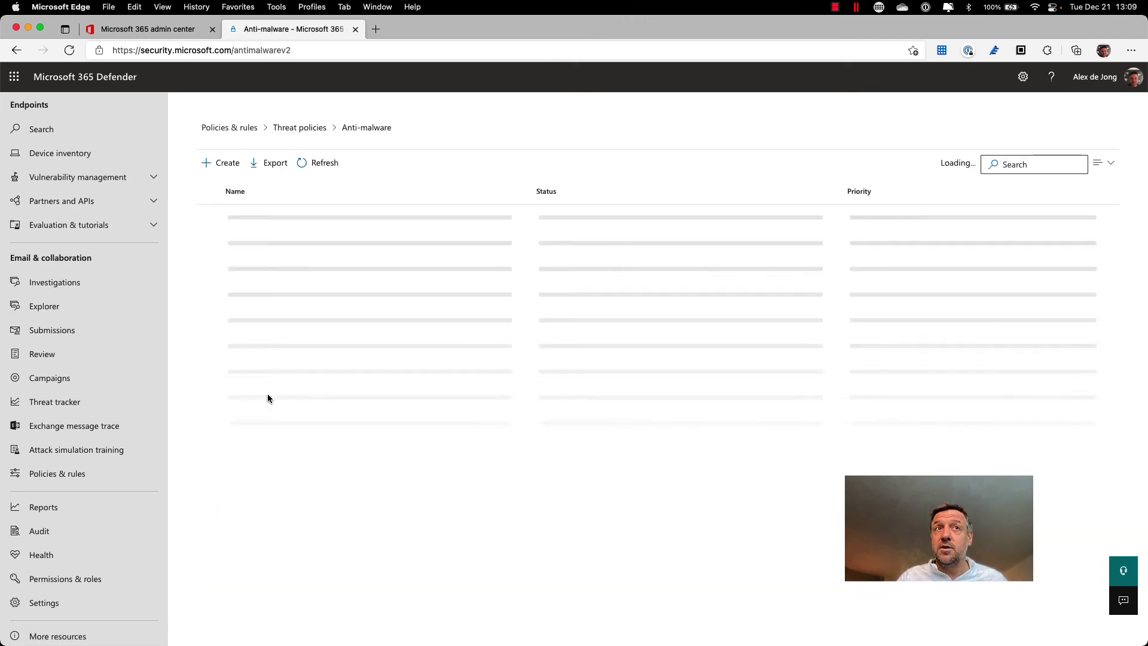
{"action": "left_click", "coordinate": [299, 129]}
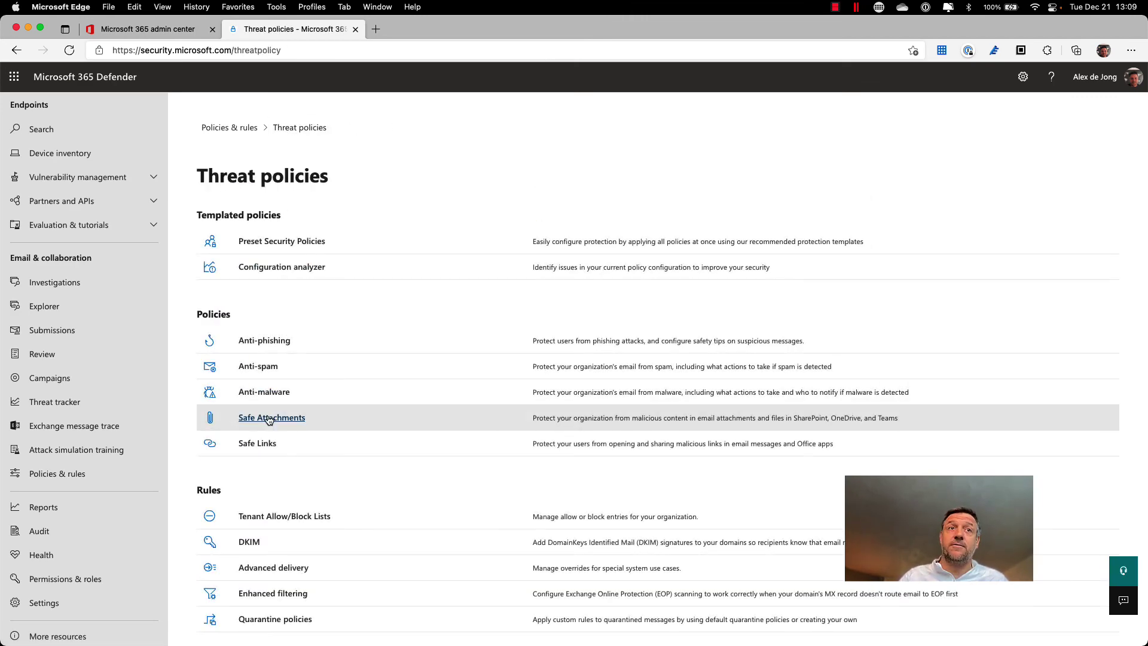
{"action": "left_click", "coordinate": [270, 418]}
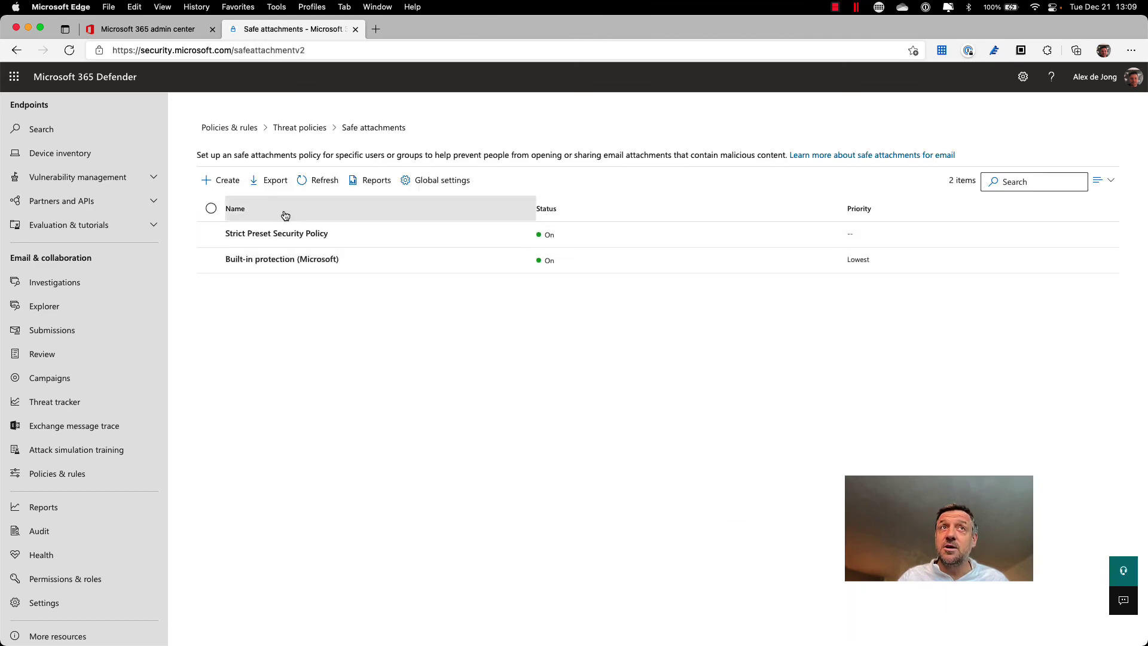
{"action": "left_click", "coordinate": [299, 128]}
{"action": "left_click", "coordinate": [262, 442]}
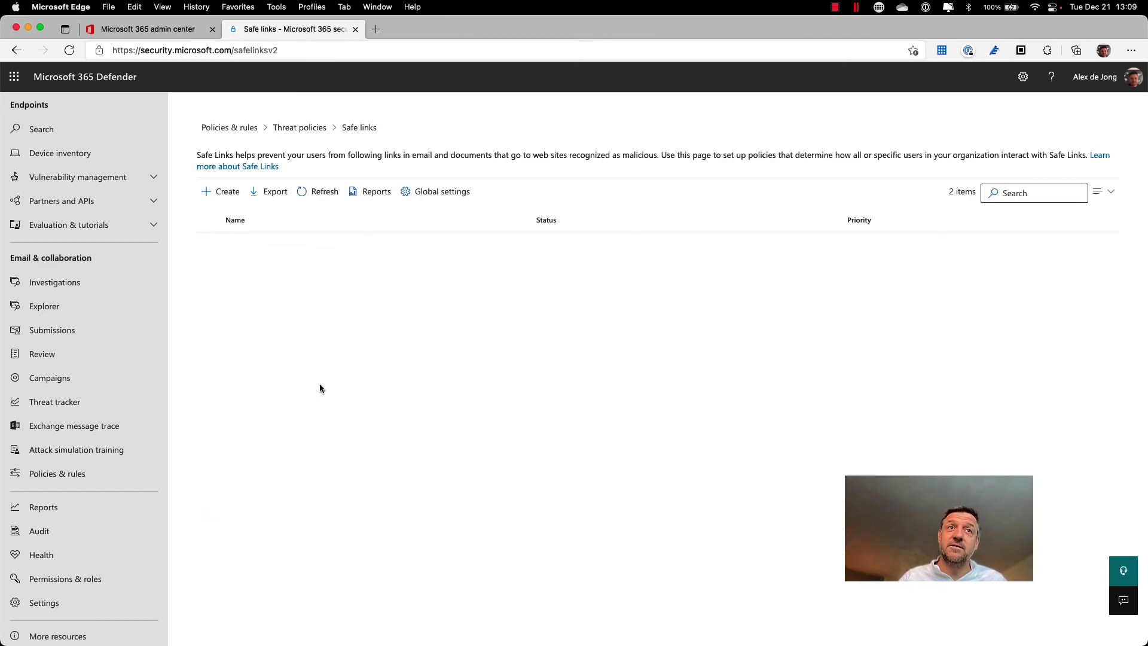
{"action": "left_click", "coordinate": [299, 128]}
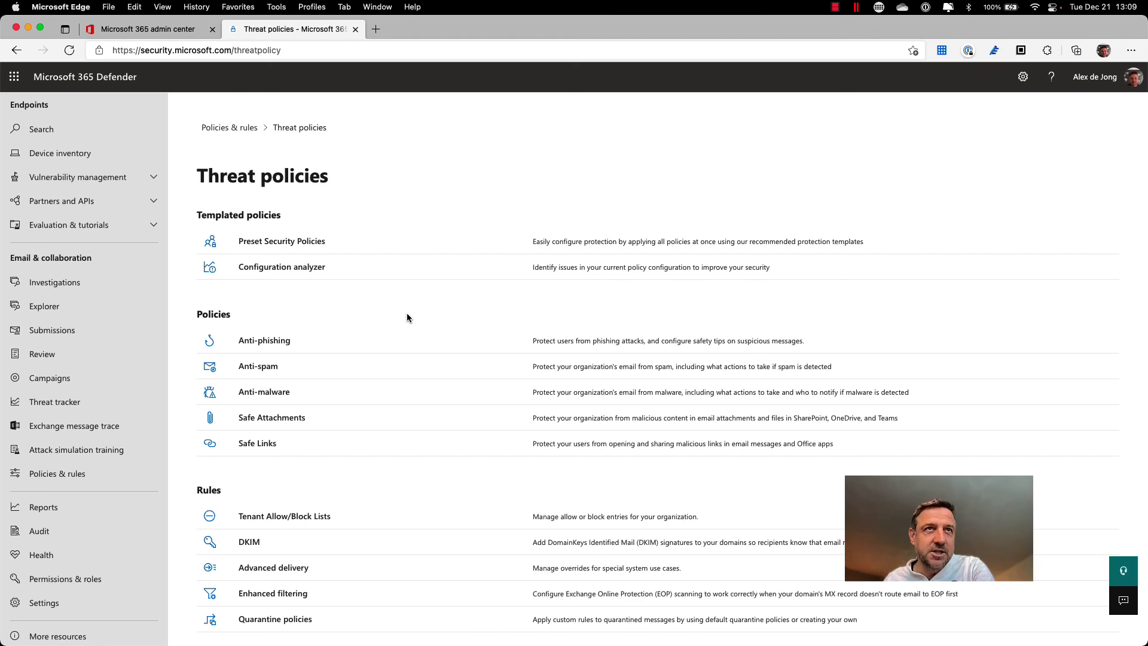
{"action": "left_click", "coordinate": [303, 241]}
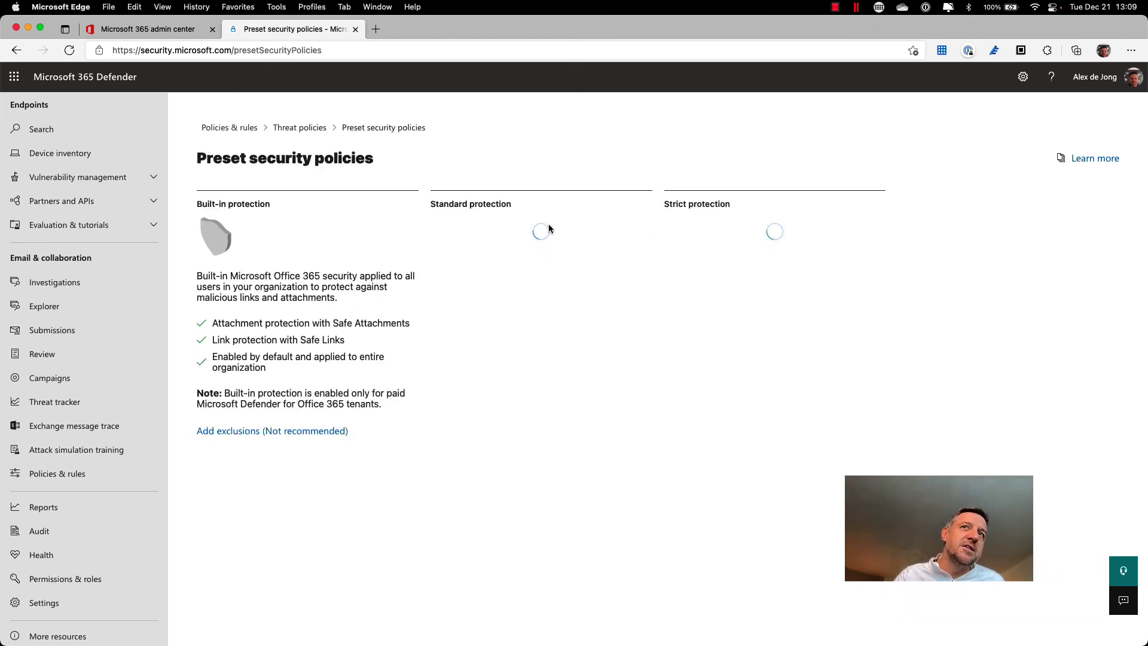